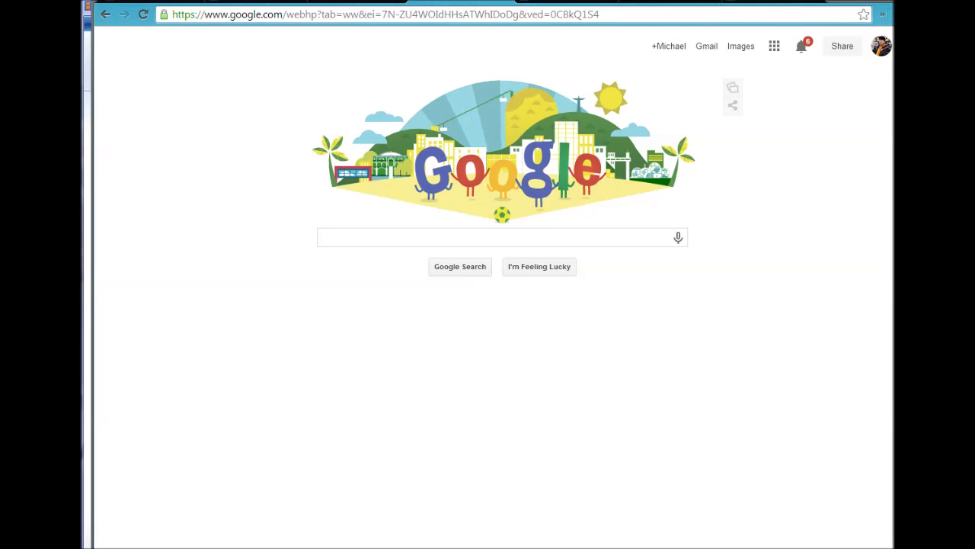
# Step: Search Google for 'video editing software'
pyautogui.click(381, 239)
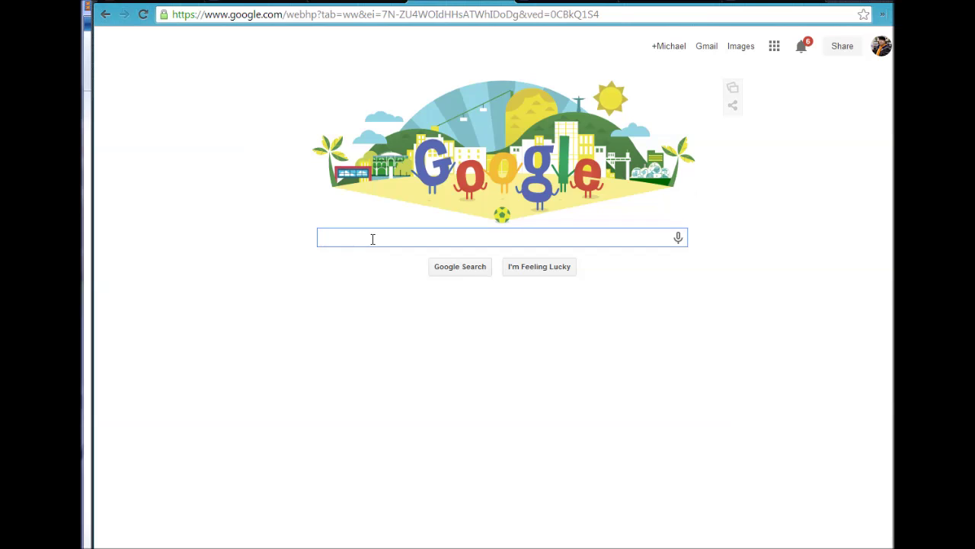
pyautogui.write('video ')
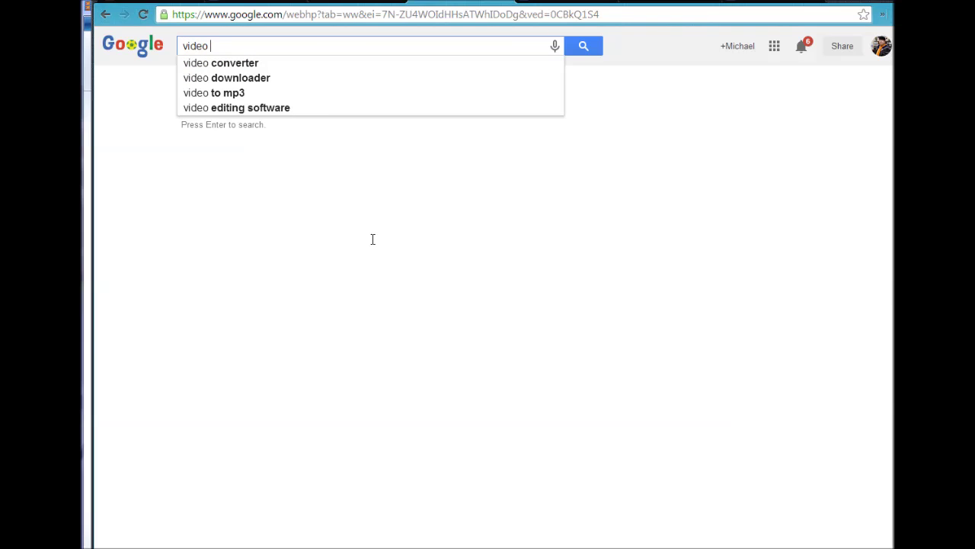
pyautogui.write('fr')
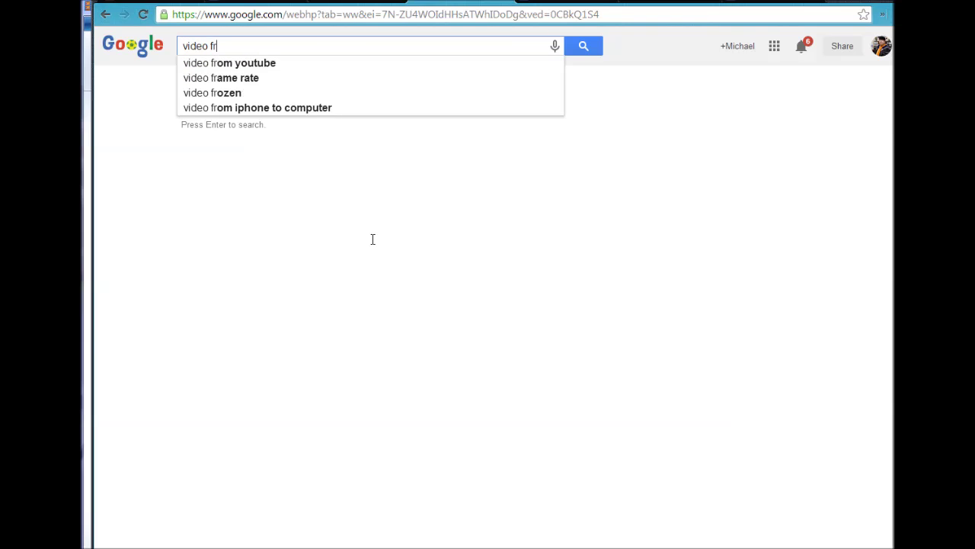
pyautogui.press('BackSpace')
pyautogui.press('BackSpace')
pyautogui.press('Down')
pyautogui.press('Down')
pyautogui.press('Down')
pyautogui.press('Down')
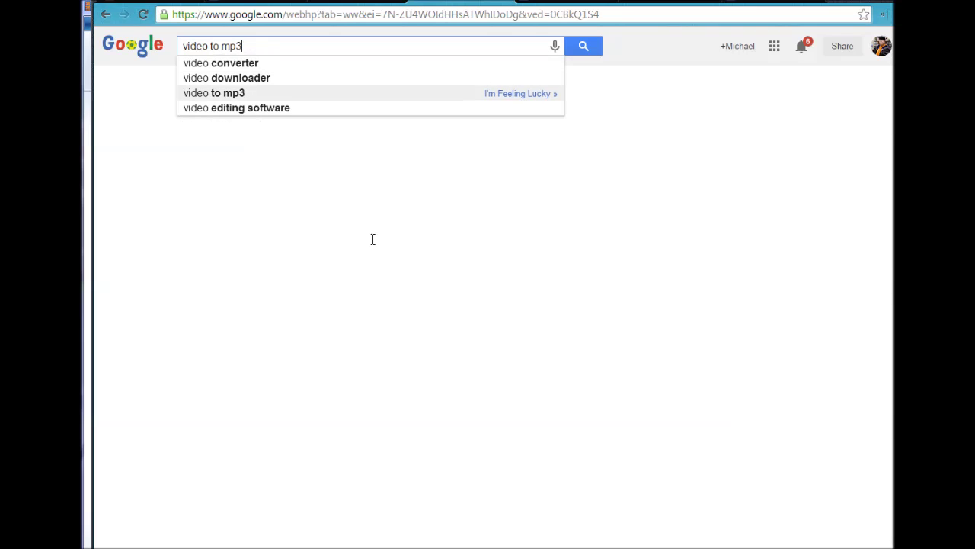
pyautogui.press('Return')
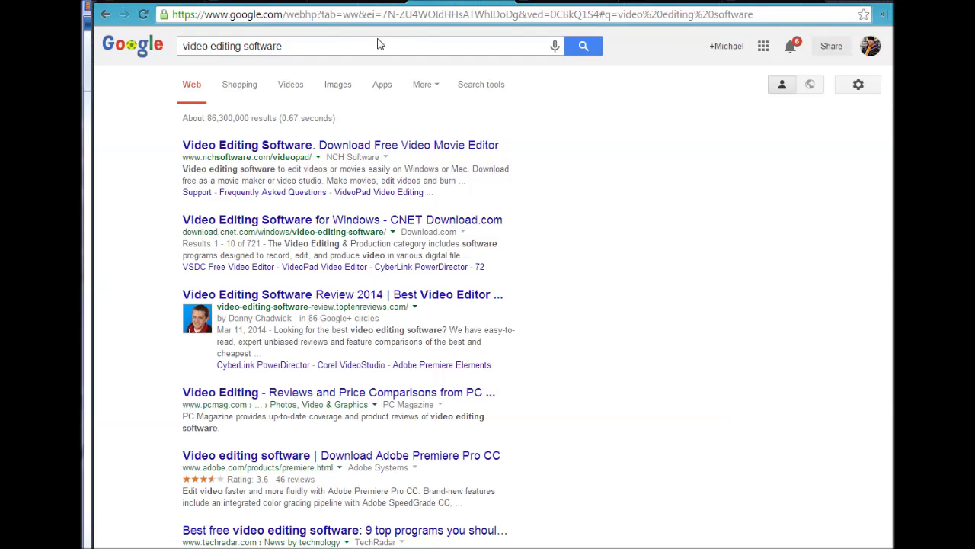
# Step: Refine the search to 'video editor software flash integro' and open the videosoftdev.com result
pyautogui.click(309, 46)
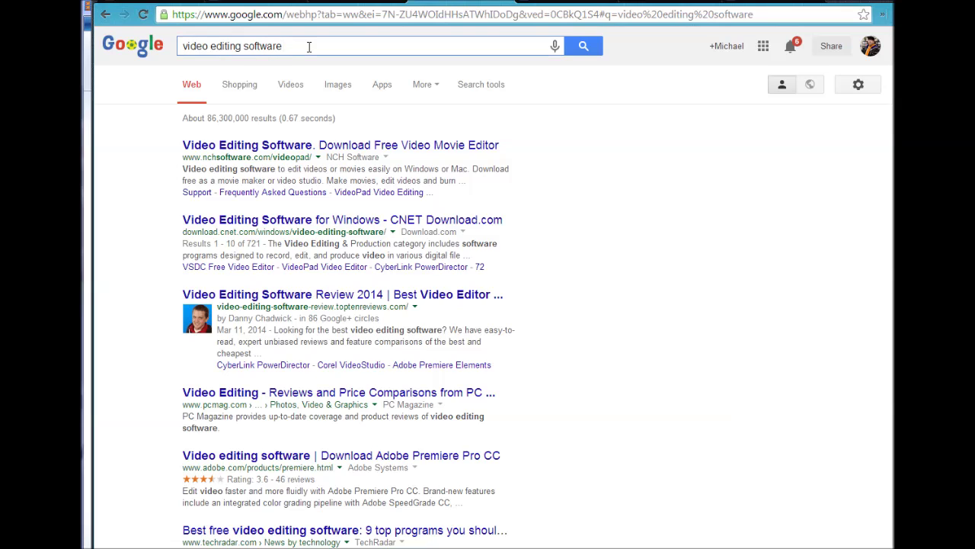
pyautogui.write('fl')
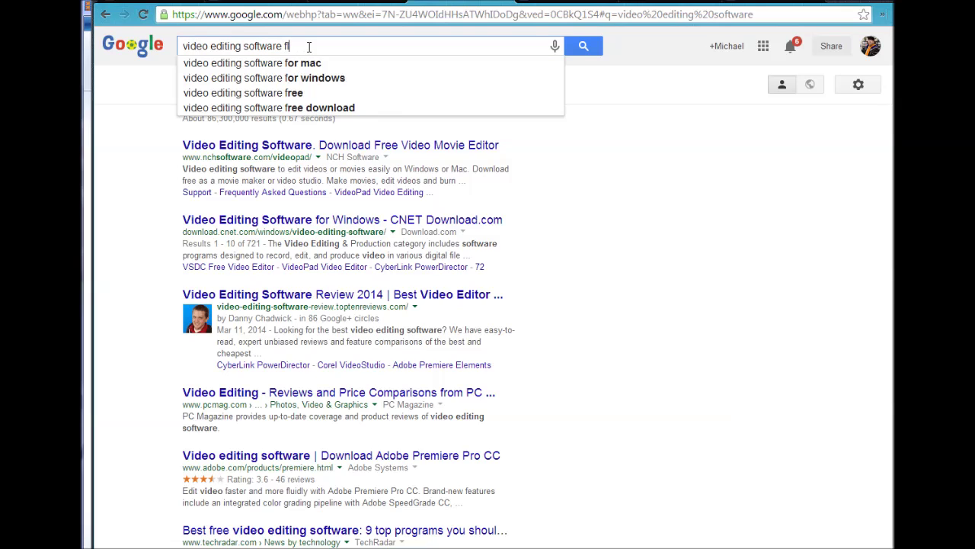
pyautogui.write('ash')
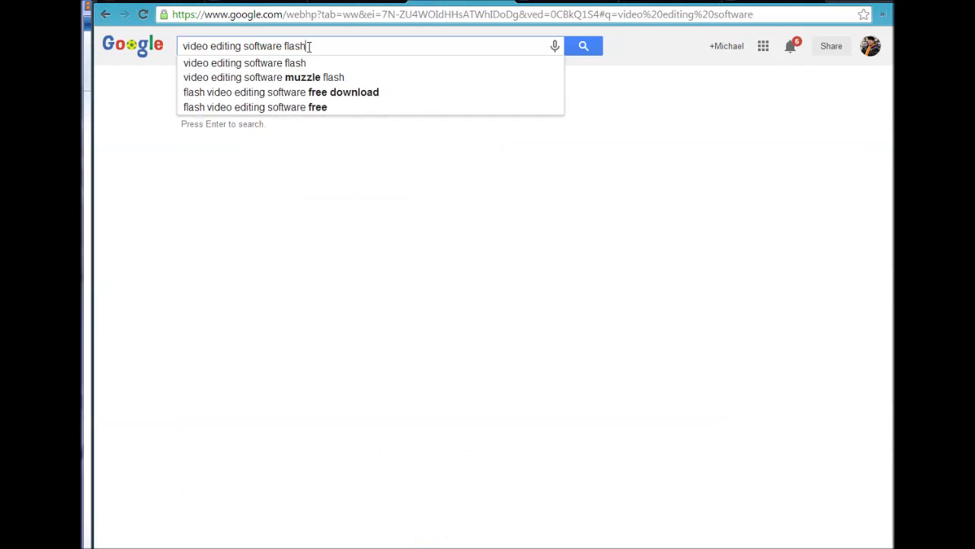
pyautogui.write(' integr')
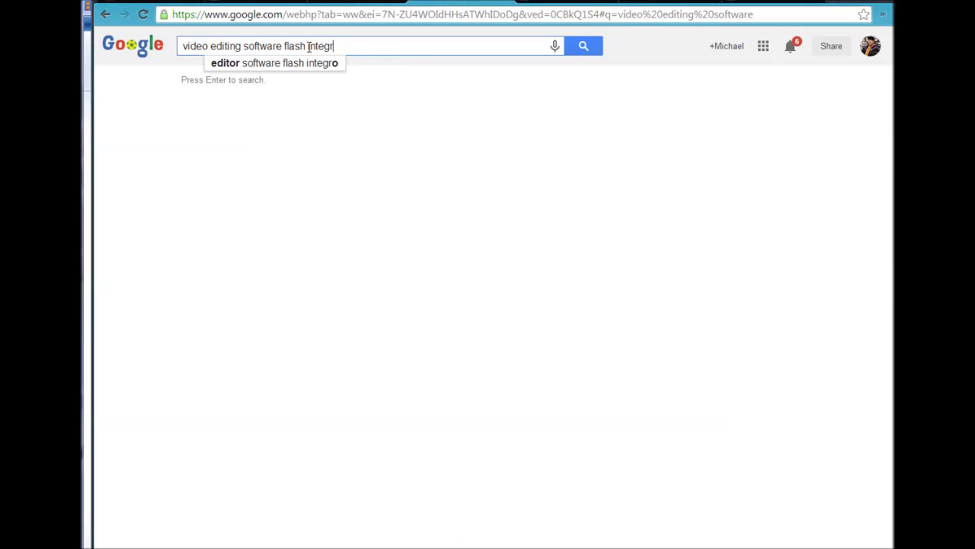
pyautogui.press('Down')
pyautogui.press('Return')
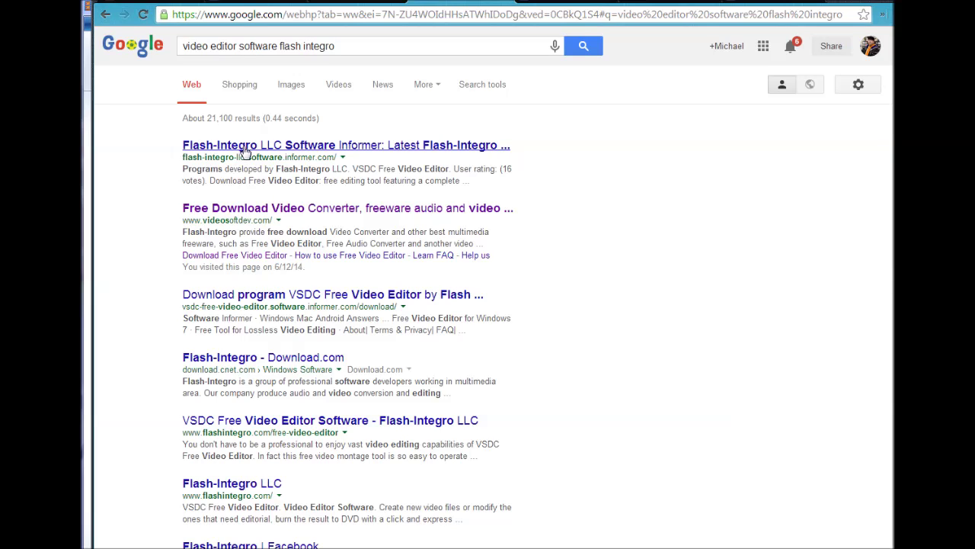
pyautogui.click(247, 215)
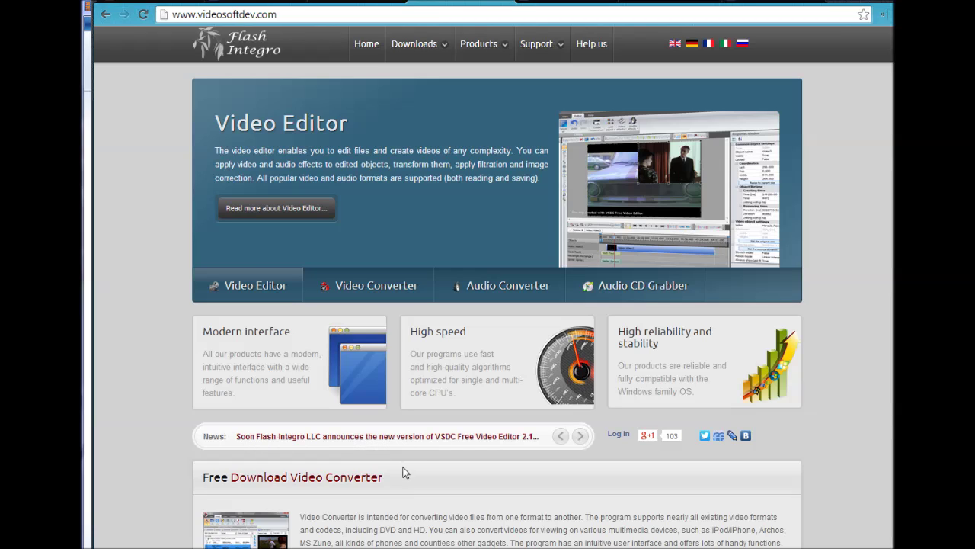
# Step: Follow the news article's Product page link to the Free Video Editor page and scroll through it
pyautogui.click(485, 442)
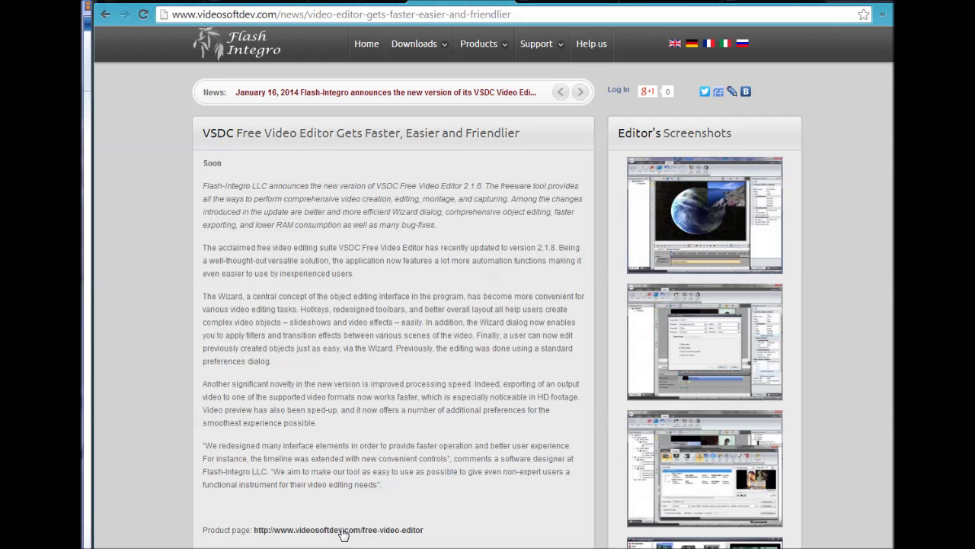
pyautogui.click(342, 531)
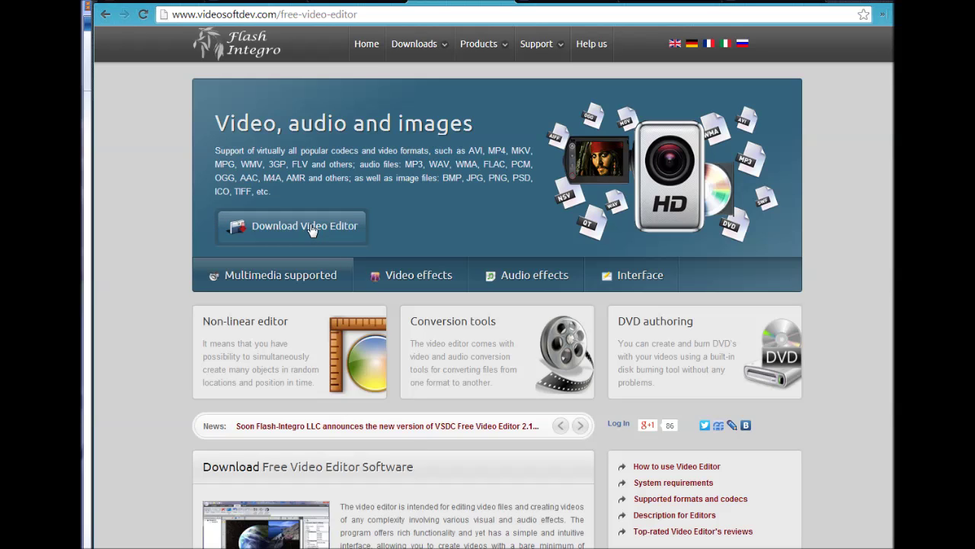
pyautogui.scroll(-3, 390, 377)
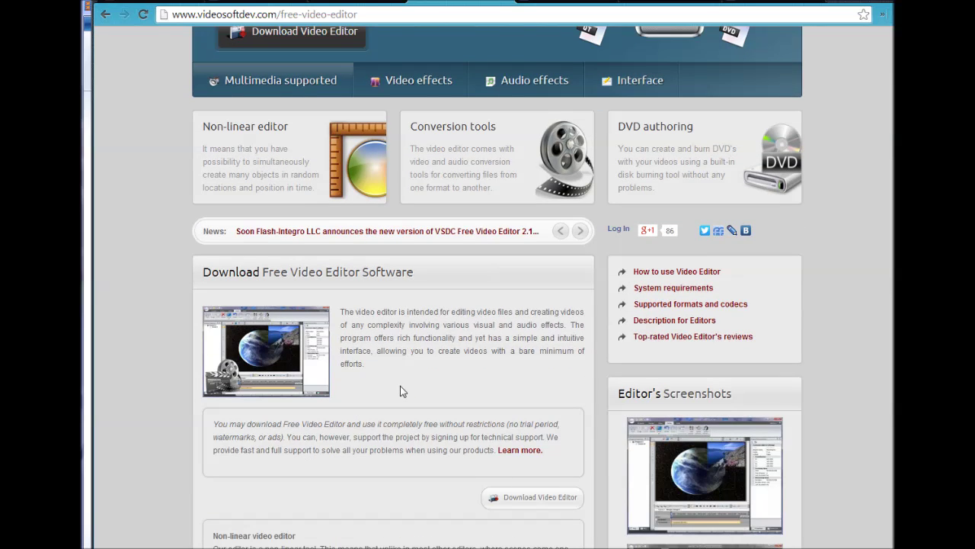
pyautogui.scroll(-1, 396, 384)
pyautogui.scroll(3, 396, 384)
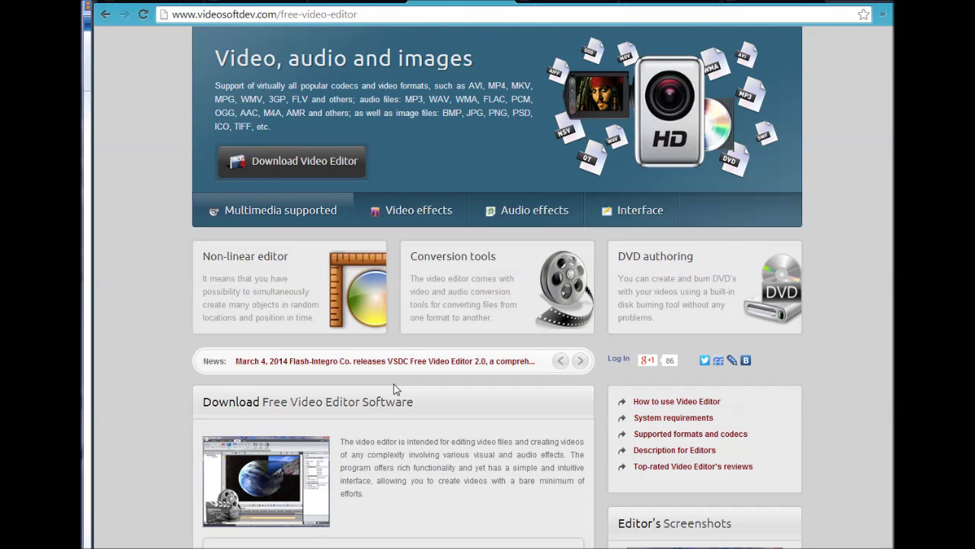
pyautogui.scroll(1, 394, 389)
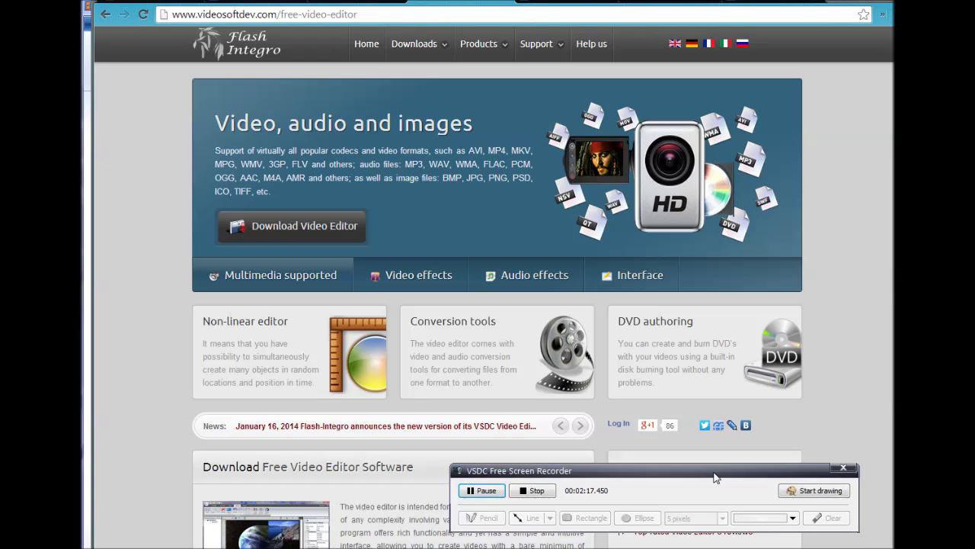
# Step: Move the recorder panel aside, start line drawing, and draw a green arrow to Conversion tools
pyautogui.moveTo(725, 486); pyautogui.dragTo(751, 496)
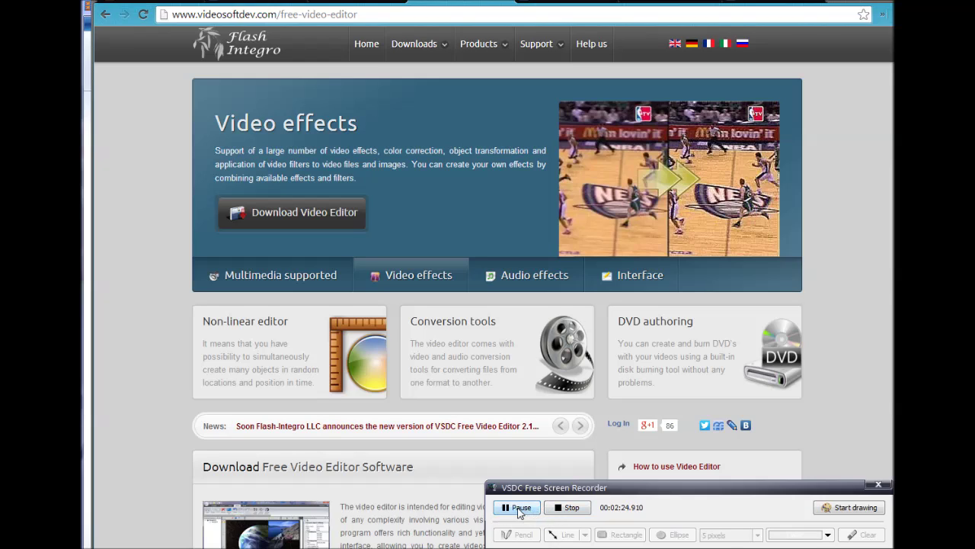
pyautogui.click(835, 508)
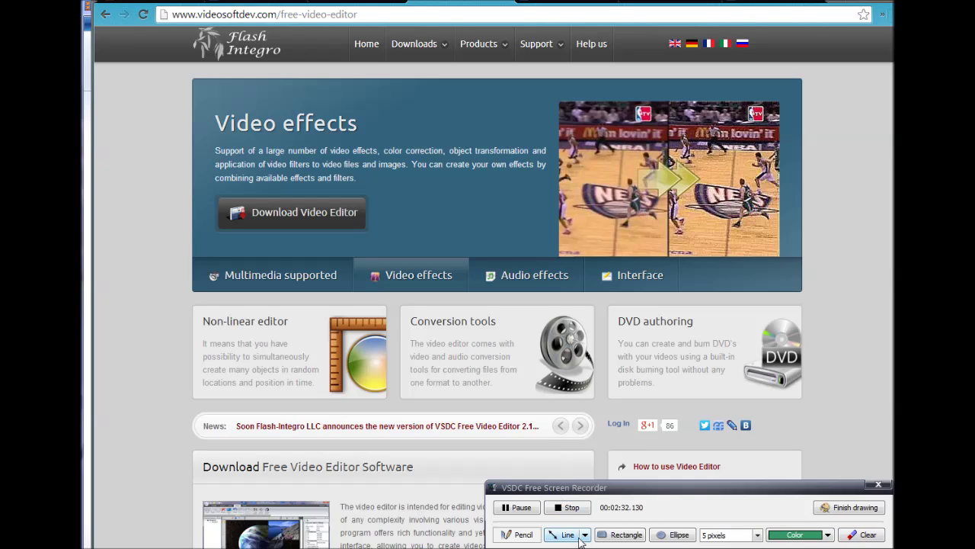
pyautogui.click(585, 534)
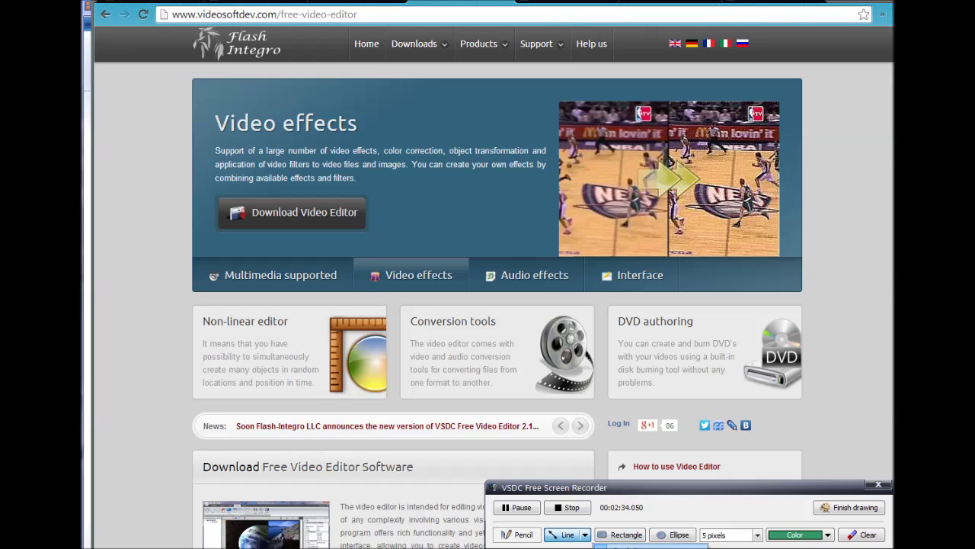
pyautogui.click(625, 545)
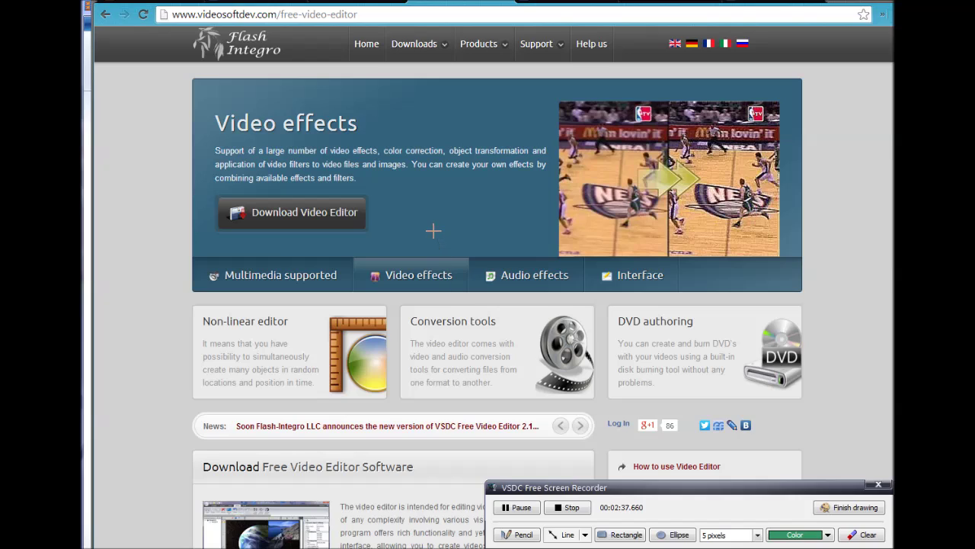
pyautogui.moveTo(433, 231); pyautogui.dragTo(455, 316)
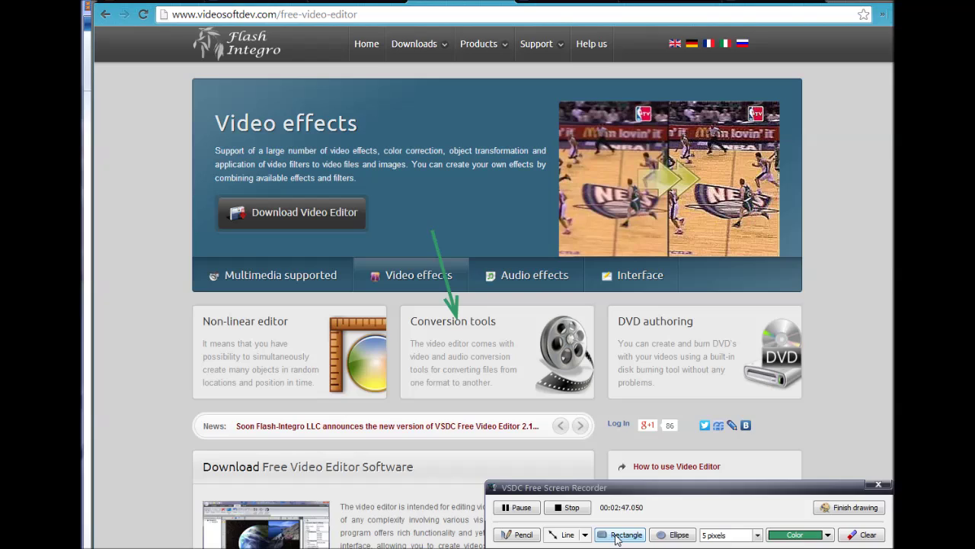
# Step: Box Download Video Editor in green and Video effects in red, then clear the drawings
pyautogui.click(617, 535)
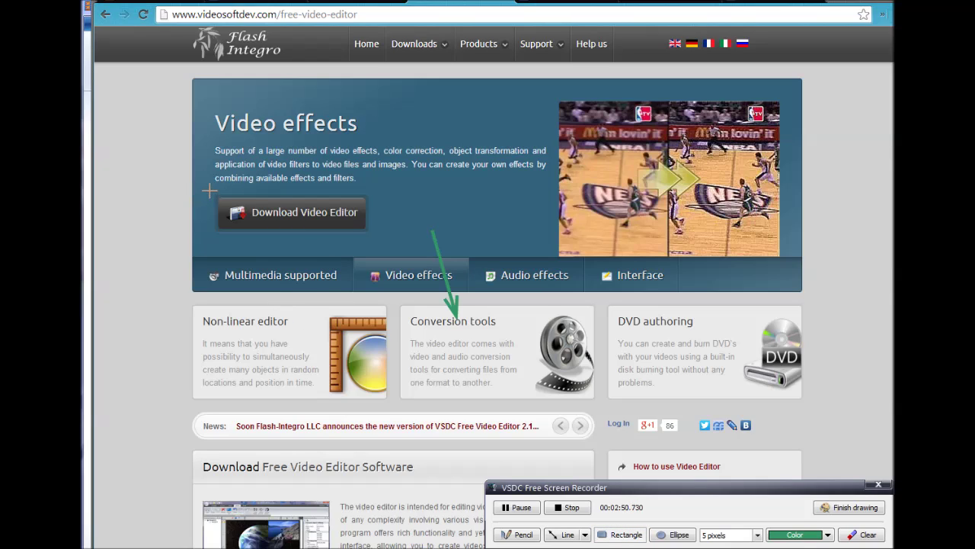
pyautogui.moveTo(207, 190)
pyautogui.mouseDown()
pyautogui.moveTo(249, 226)
pyautogui.moveTo(370, 230)
pyautogui.moveTo(390, 250)
pyautogui.moveTo(374, 241)
pyautogui.mouseUp()
pyautogui.click(783, 535)
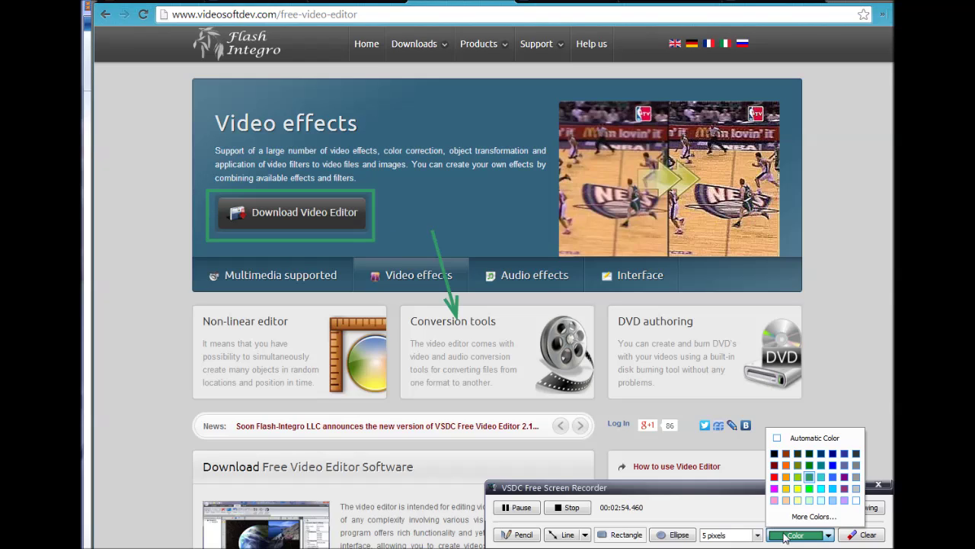
pyautogui.click(774, 476)
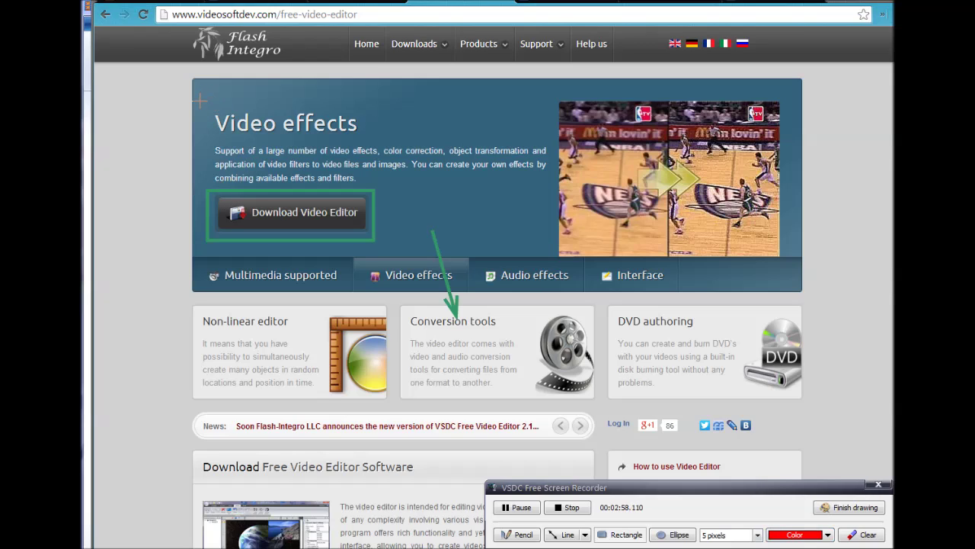
pyautogui.moveTo(200, 100)
pyautogui.mouseDown()
pyautogui.moveTo(244, 143)
pyautogui.moveTo(403, 142)
pyautogui.moveTo(366, 147)
pyautogui.mouseUp()
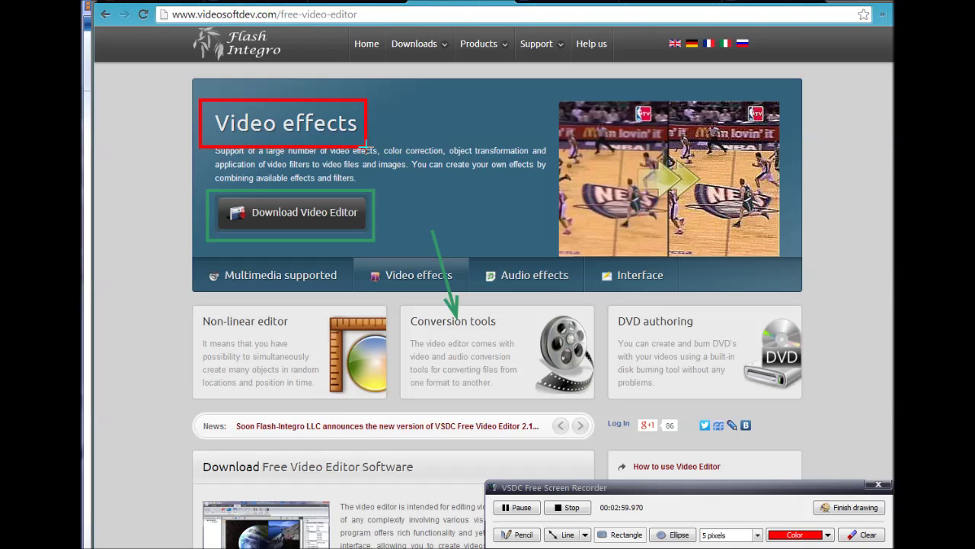
pyautogui.click(845, 509)
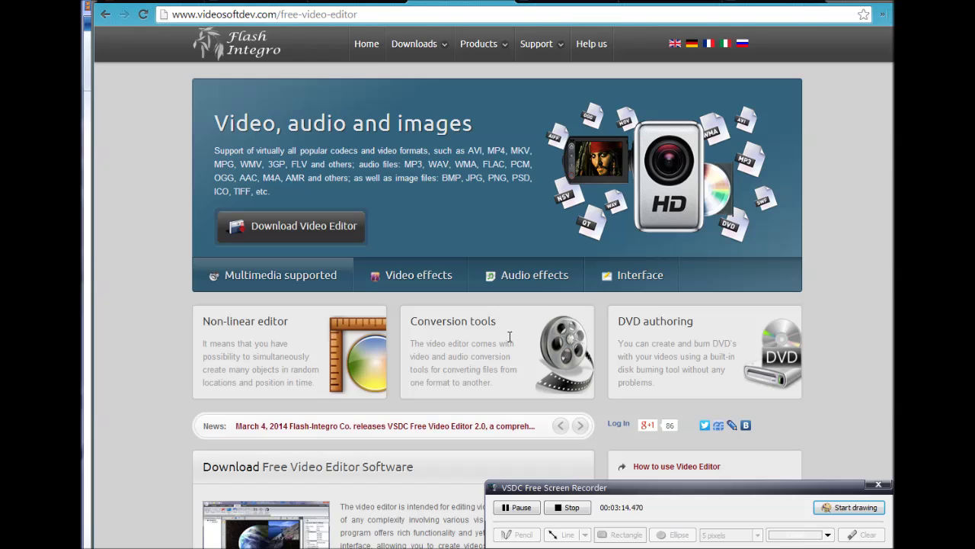
# Step: View the Video effects, Audio effects and Interface screenshot slides, returning to Video effects
pyautogui.click(415, 279)
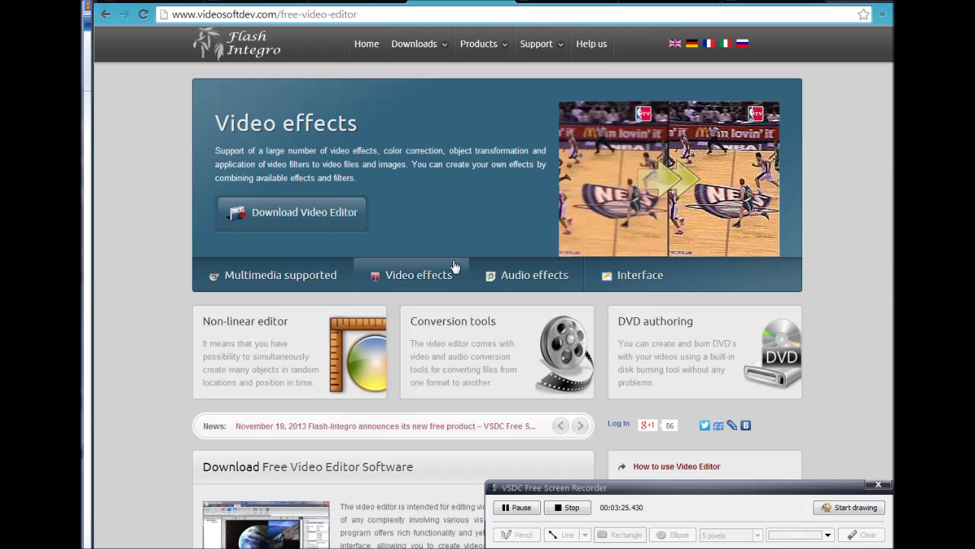
pyautogui.click(515, 279)
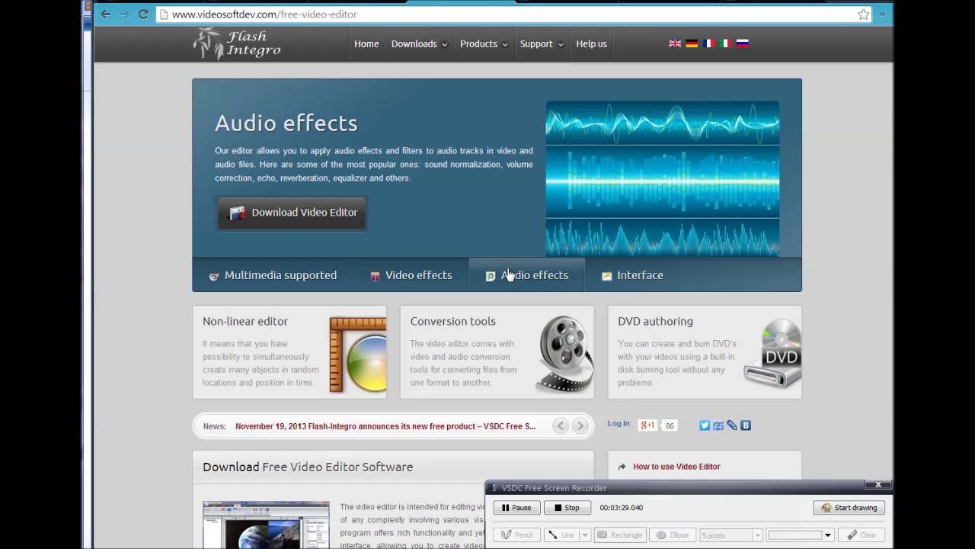
pyautogui.click(634, 279)
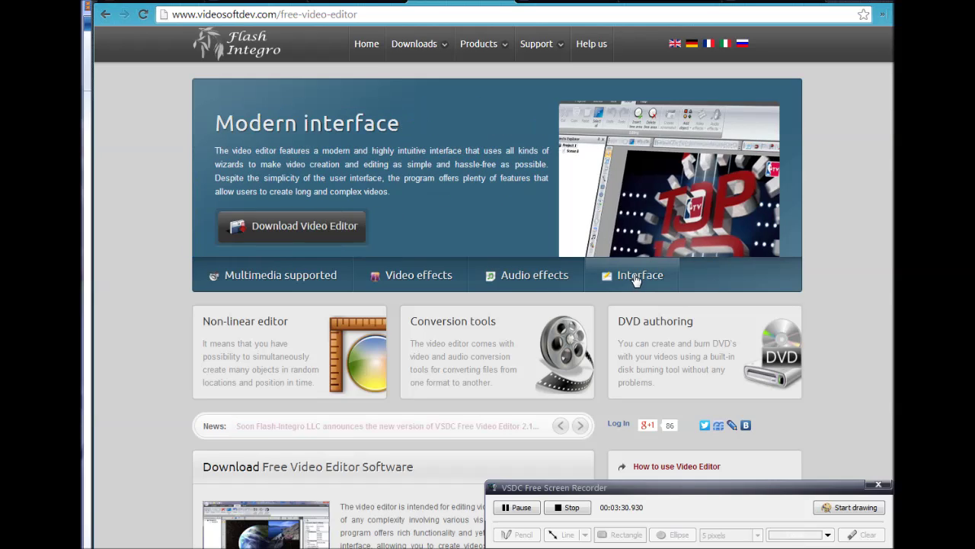
pyautogui.click(404, 280)
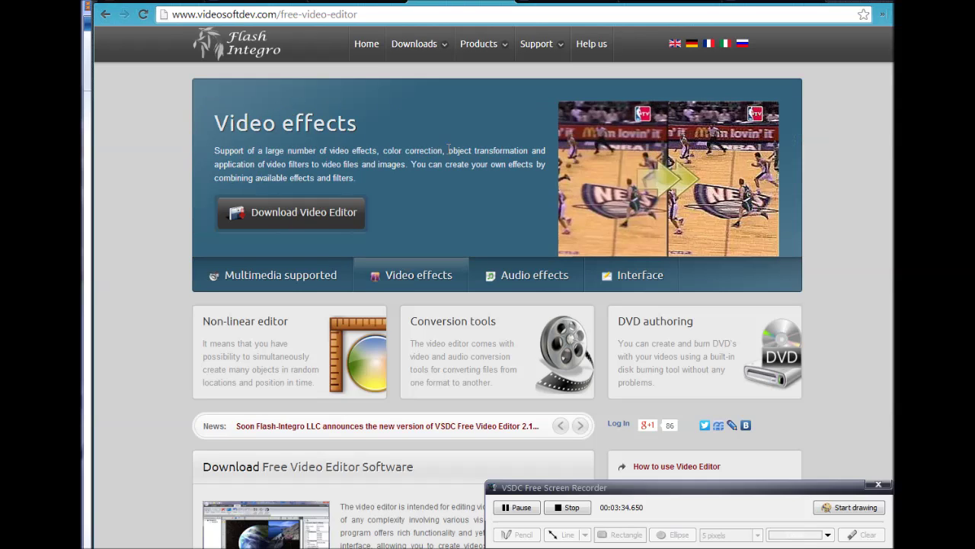
# Step: Look over the Downloads and Products menus and feature text, then switch to the Movie Maker page
pyautogui.moveTo(438, 51)
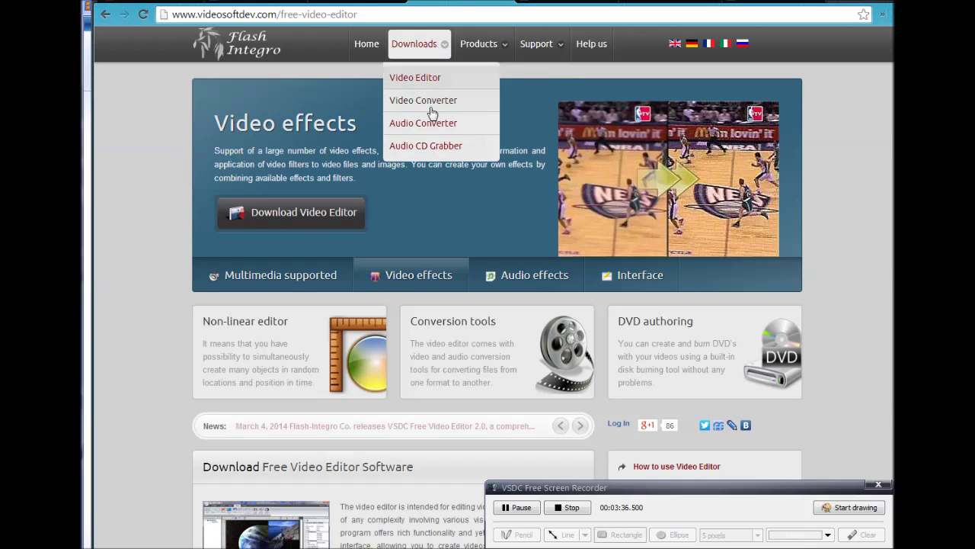
pyautogui.moveTo(500, 43)
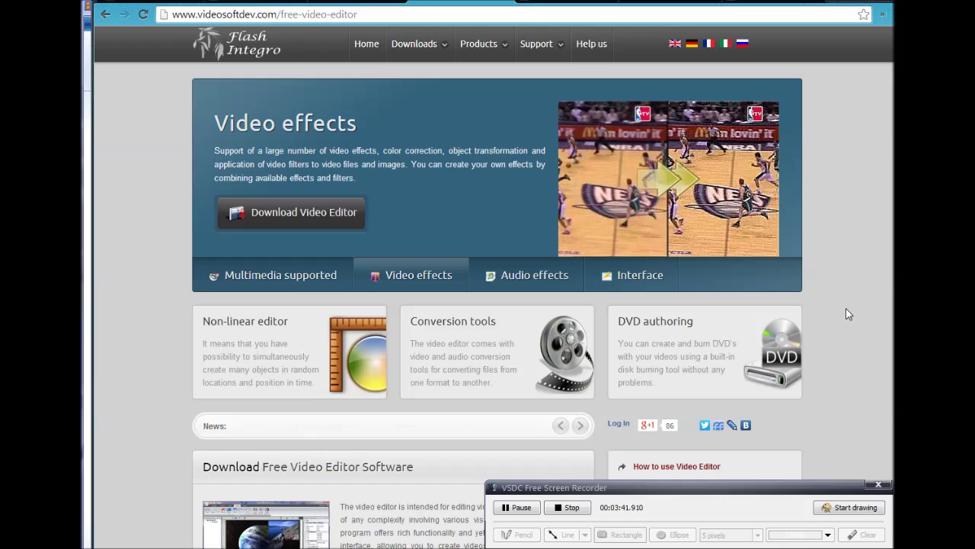
pyautogui.scroll(-1, 845, 309)
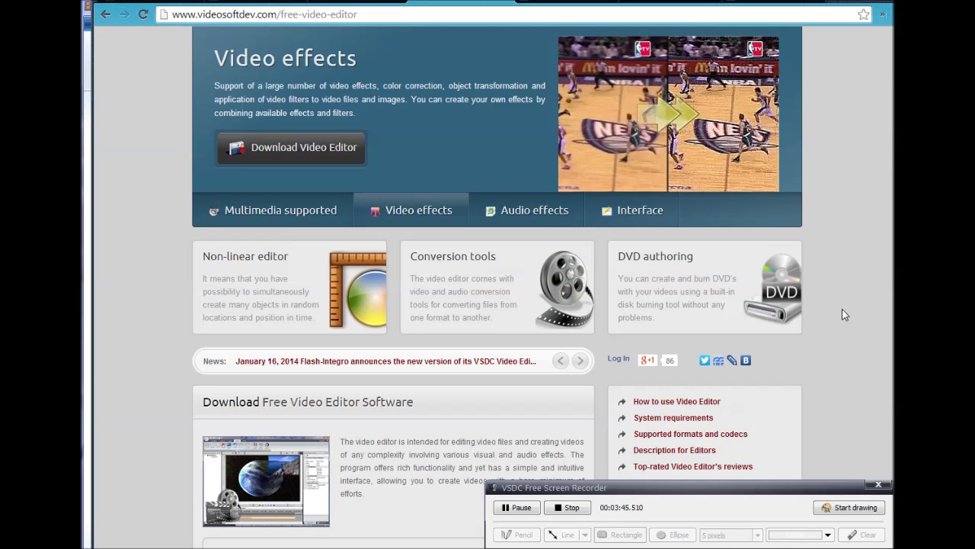
pyautogui.scroll(1, 844, 314)
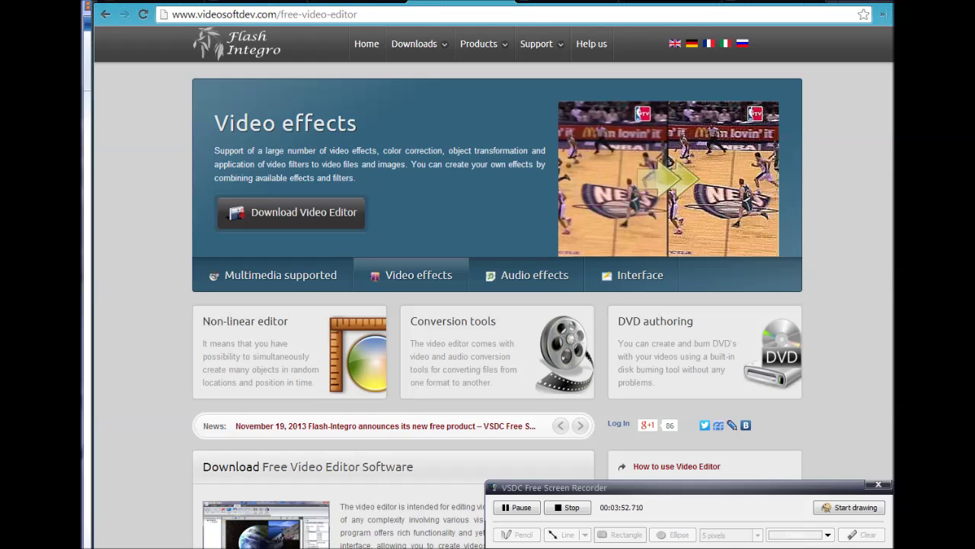
pyautogui.scroll(-6, 488, 289)
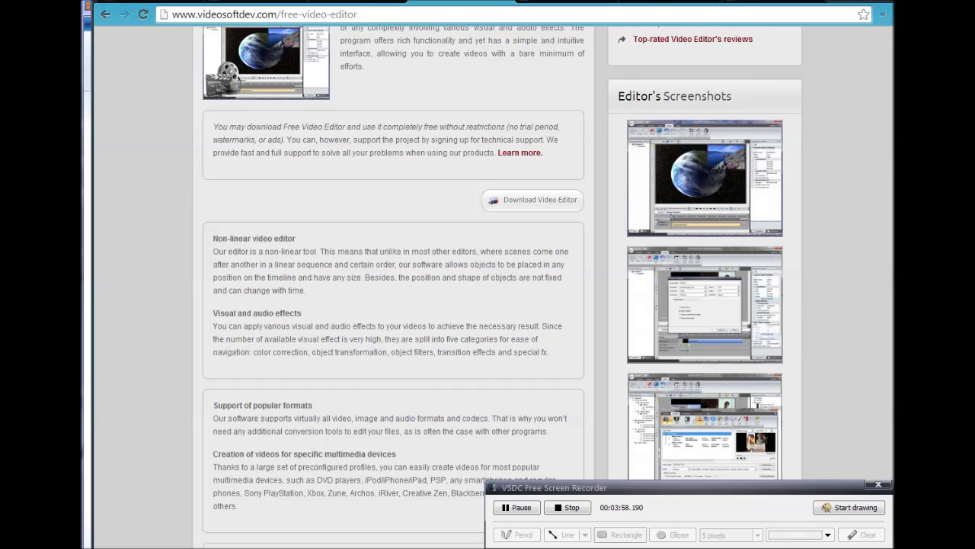
pyautogui.click(348, 1)
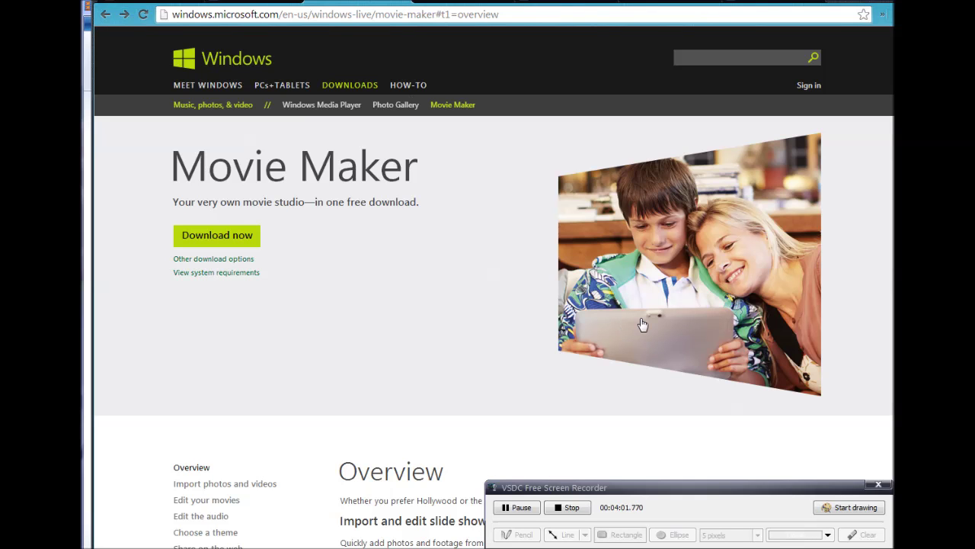
# Step: Move the recorder panel to the bottom edge and start downloading the wlsetup-web Movie Maker installer
pyautogui.moveTo(716, 496); pyautogui.dragTo(941, 522)
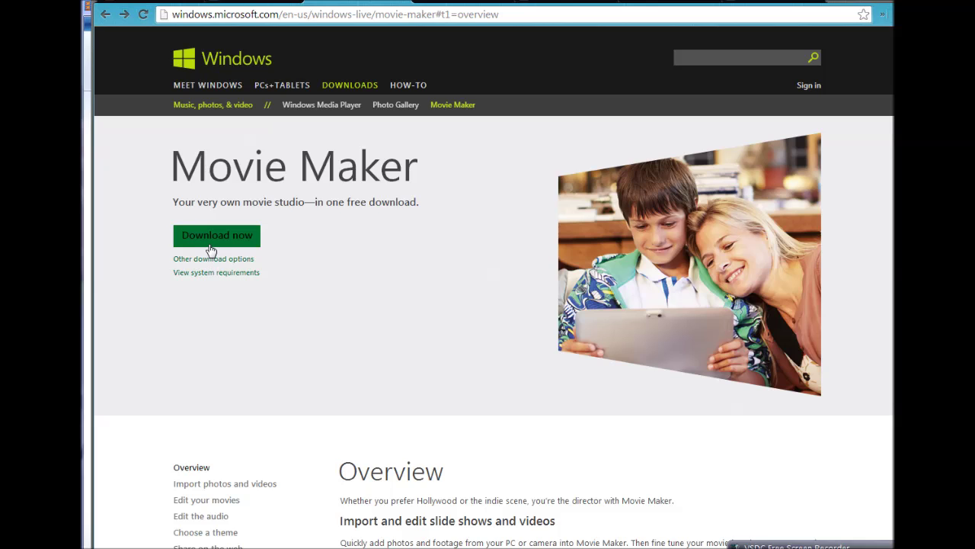
pyautogui.click(210, 238)
pyautogui.click(237, 259)
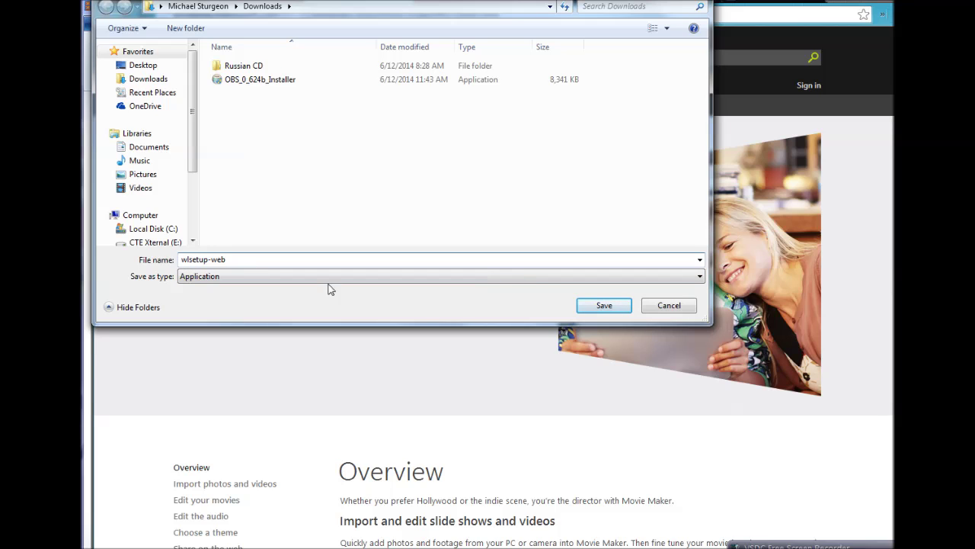
pyautogui.click(665, 308)
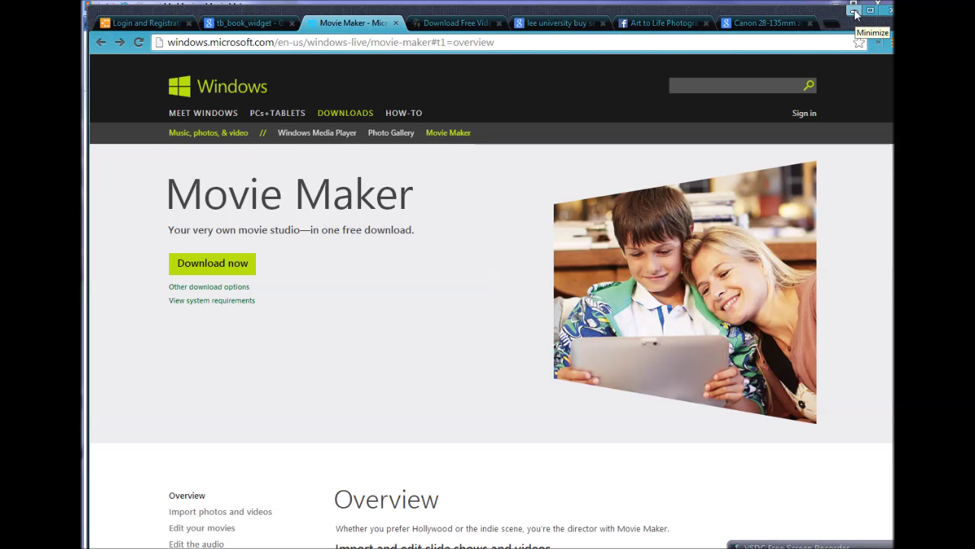
pyautogui.click(854, 10)
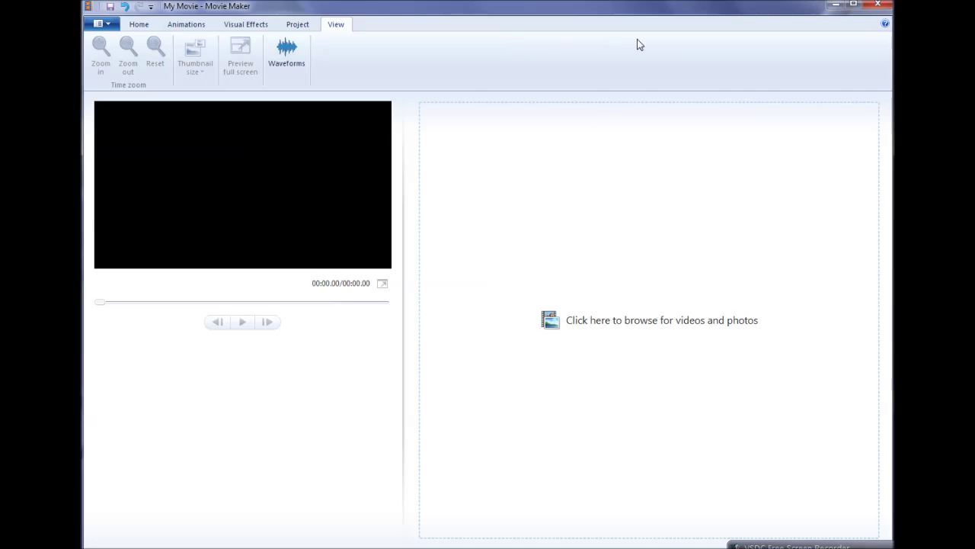
# Step: Import record_000003 from Recorded Videos into the storyboard and preview it around 03:38
pyautogui.moveTo(652, 15)
pyautogui.mouseDown()
pyautogui.moveTo(657, 30)
pyautogui.moveTo(654, 16)
pyautogui.mouseUp()
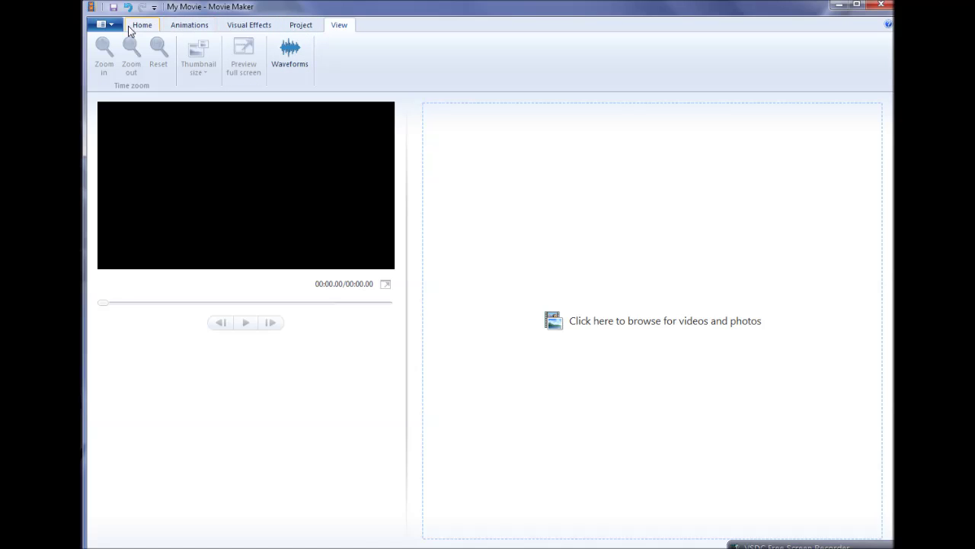
pyautogui.click(554, 323)
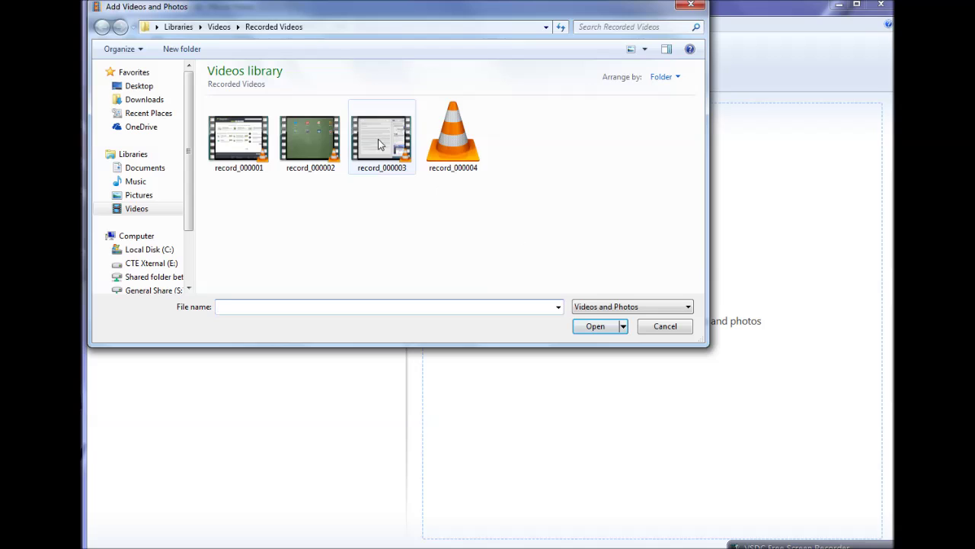
pyautogui.click(379, 144)
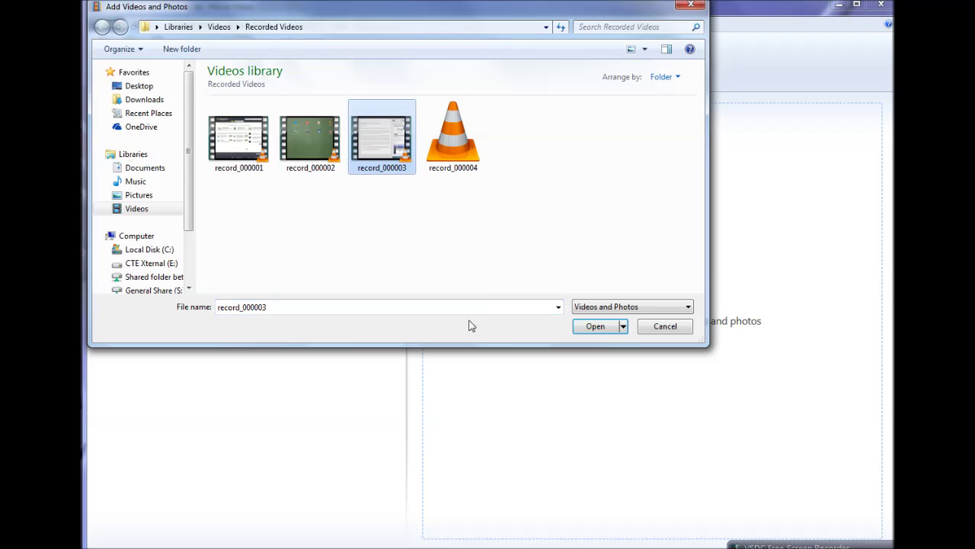
pyautogui.click(591, 330)
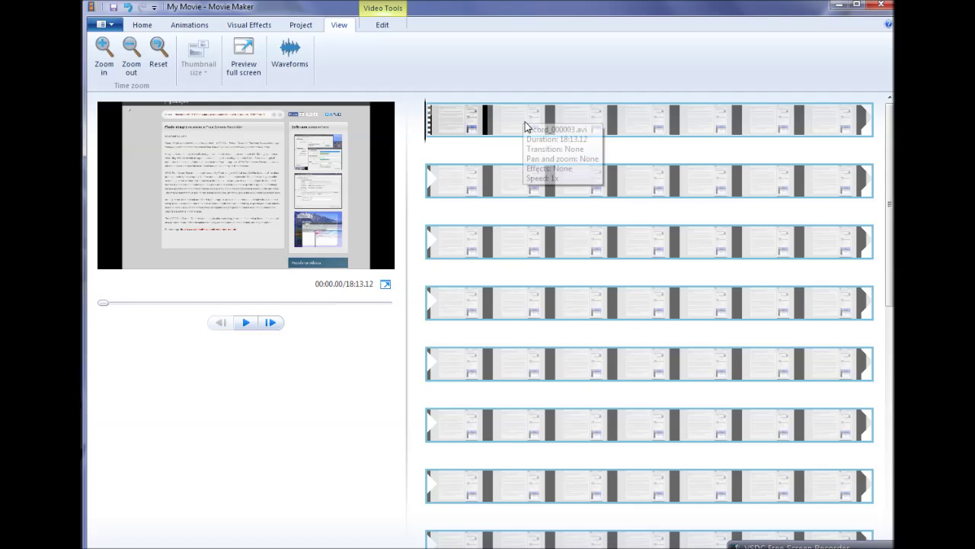
pyautogui.click(528, 219)
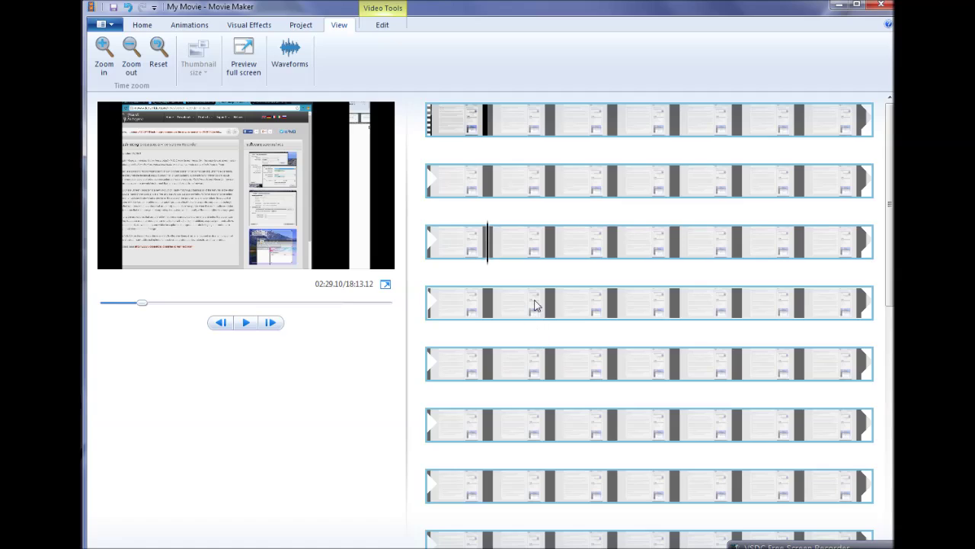
pyautogui.press('Down')
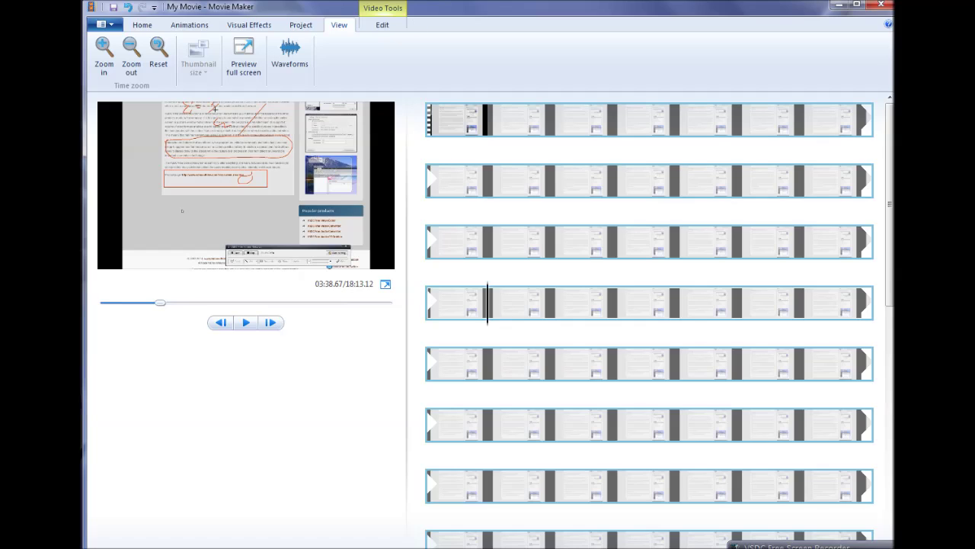
# Step: Look through the Home, Animations, Edit, View, Project and Visual Effects tabs, ending on Home
pyautogui.click(142, 25)
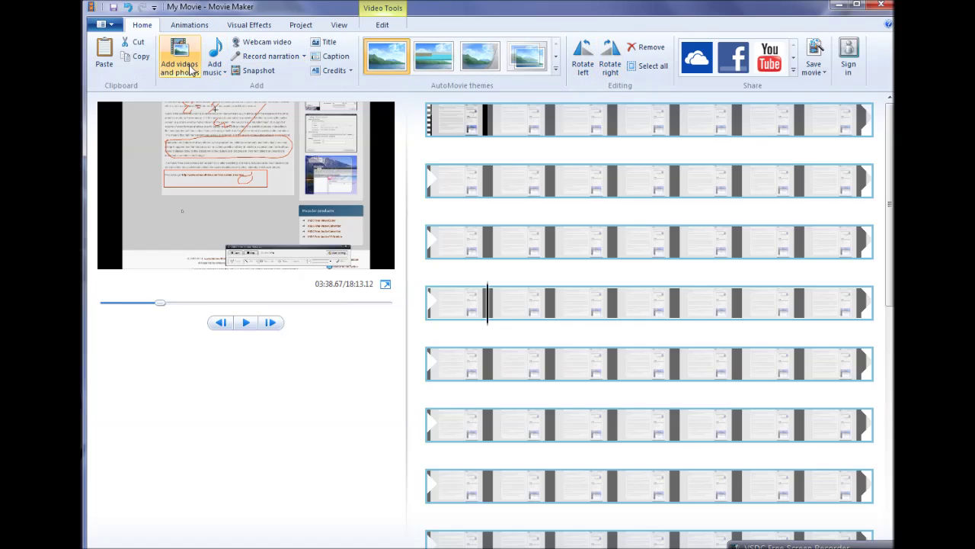
pyautogui.click(189, 25)
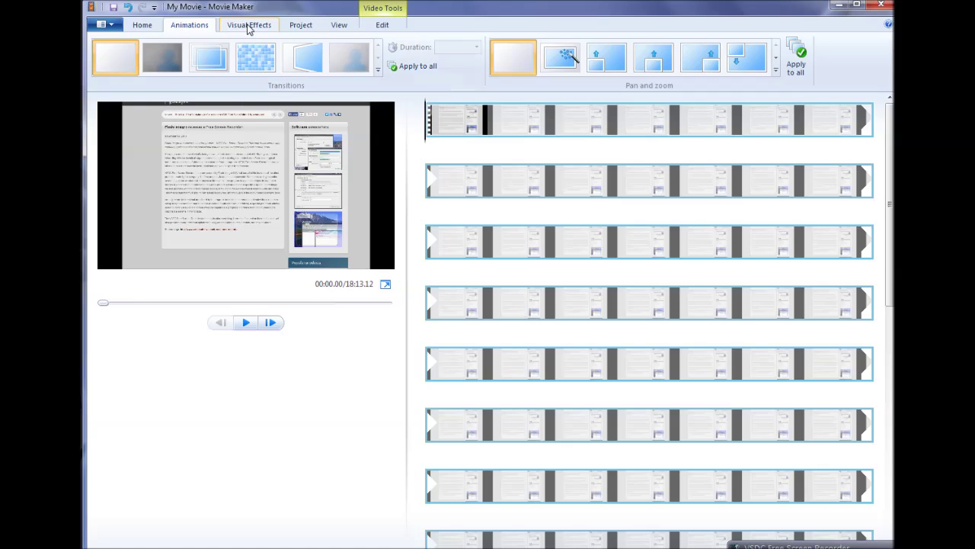
pyautogui.click(382, 26)
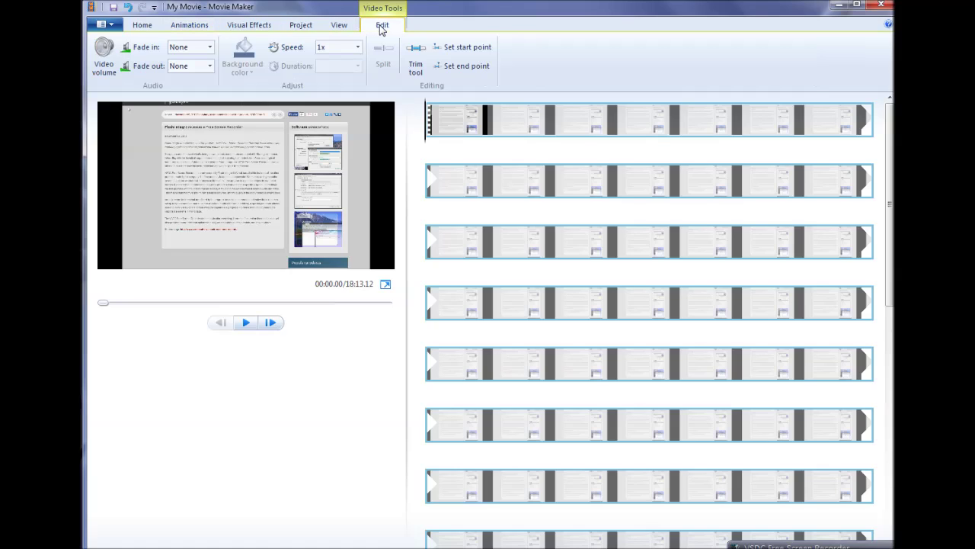
pyautogui.click(339, 28)
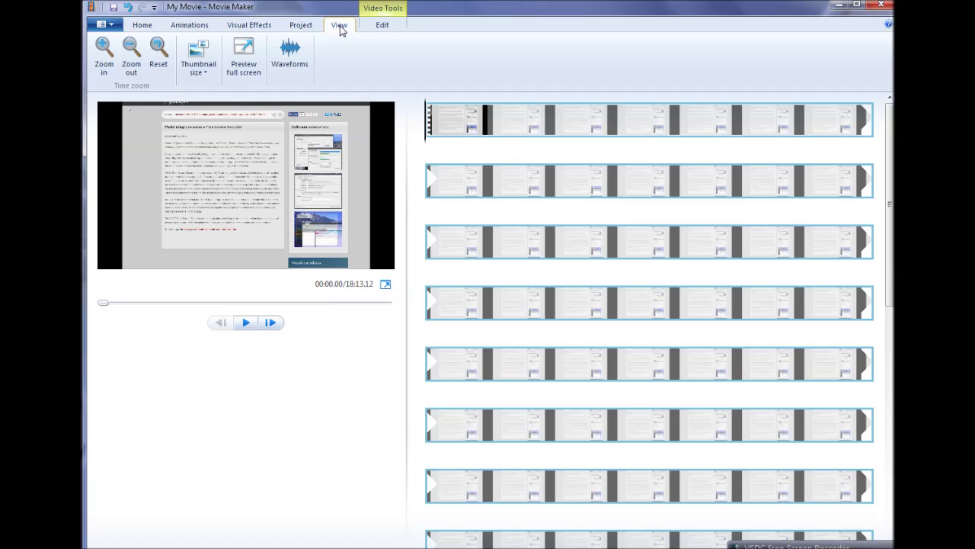
pyautogui.click(290, 29)
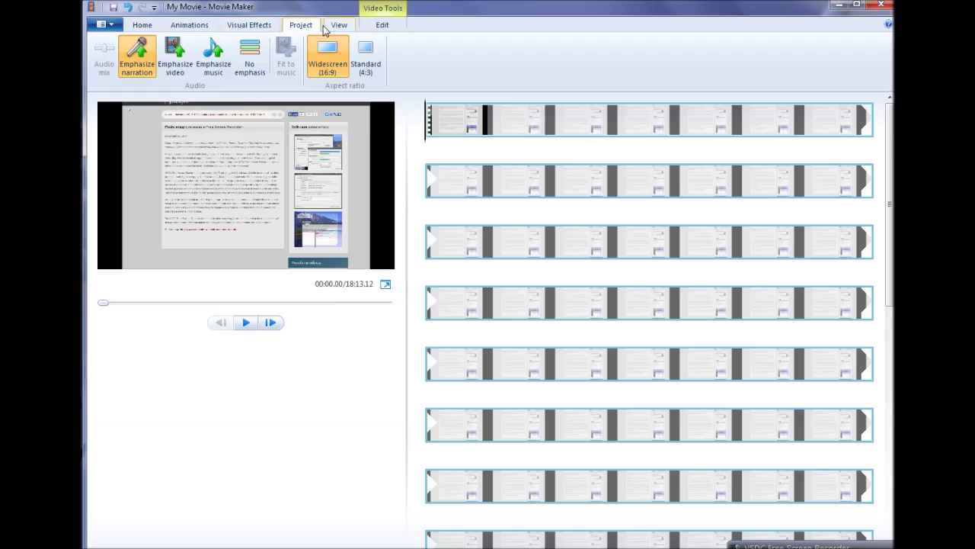
pyautogui.click(258, 29)
pyautogui.click(192, 29)
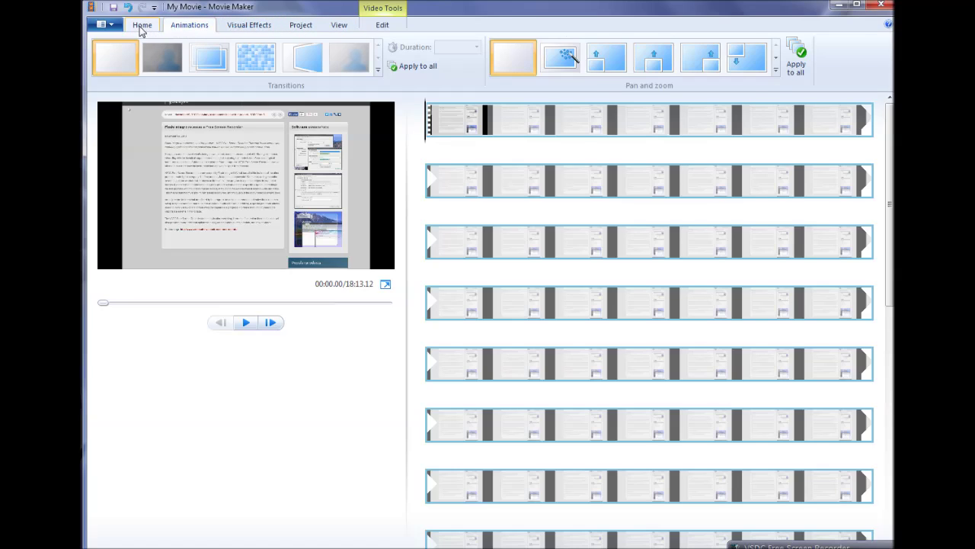
pyautogui.click(142, 27)
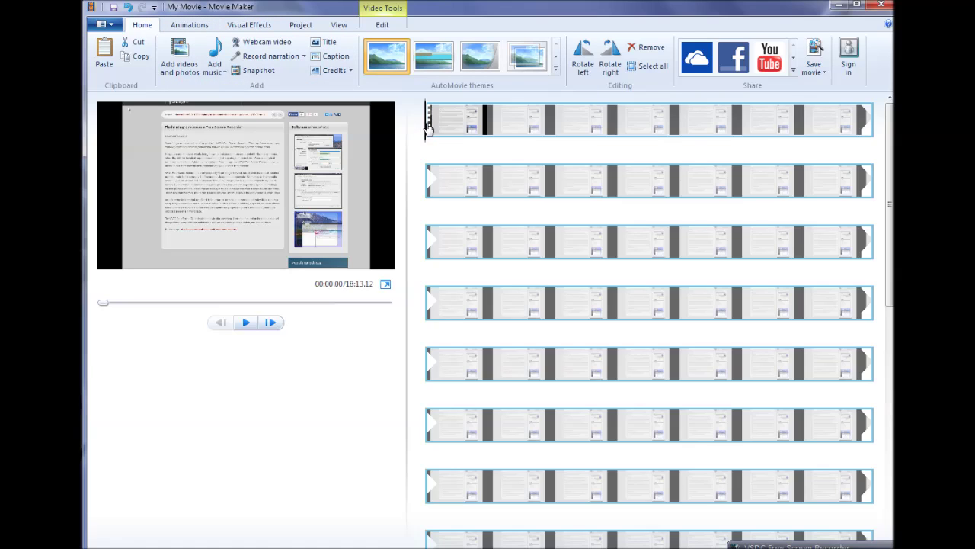
# Step: Add a title card reading 'Making A Video' in the Poor Richard font
pyautogui.click(320, 44)
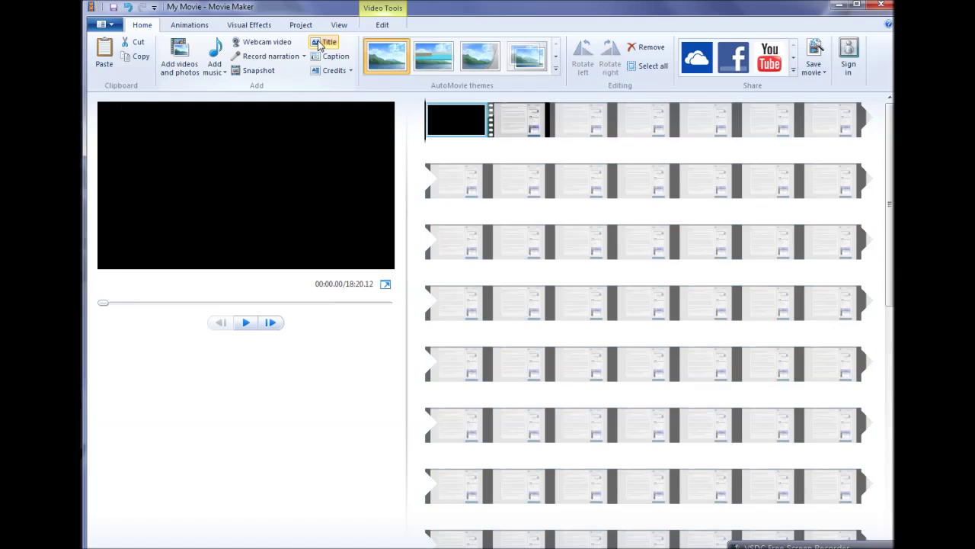
pyautogui.moveTo(294, 195); pyautogui.dragTo(186, 198)
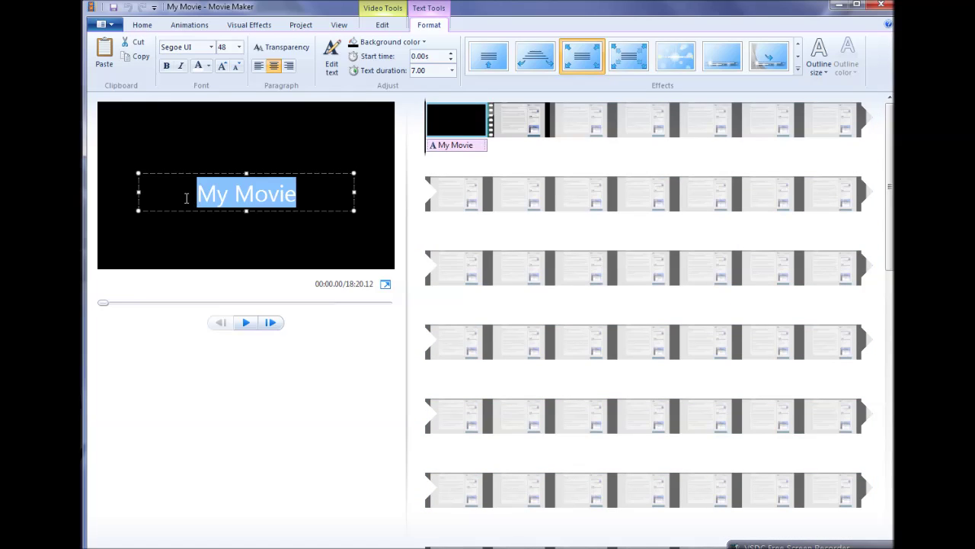
pyautogui.press('Delete')
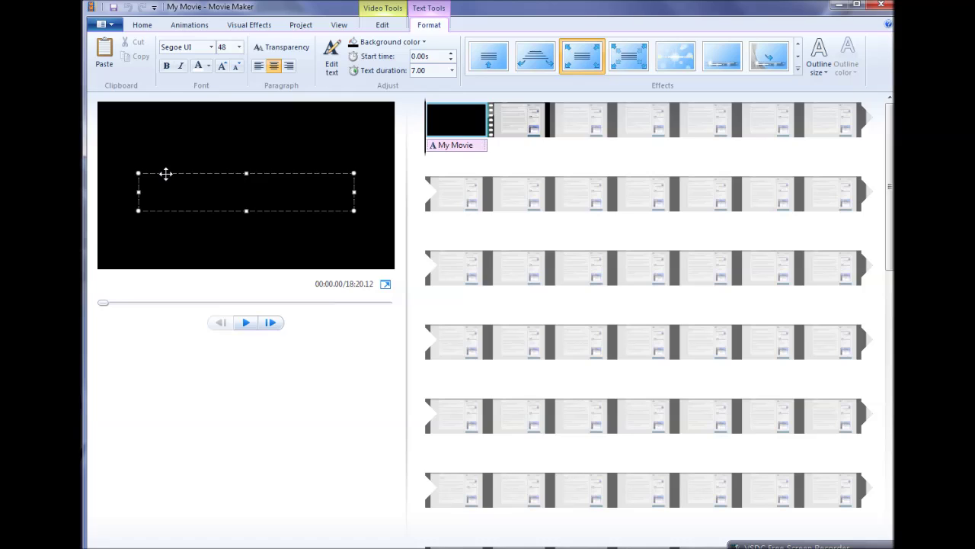
pyautogui.write('Makin')
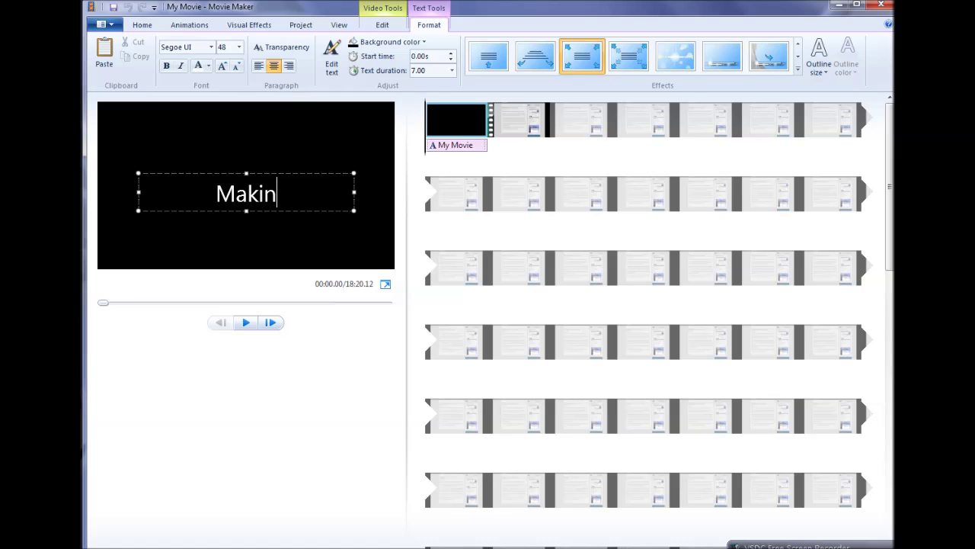
pyautogui.write('g A Video')
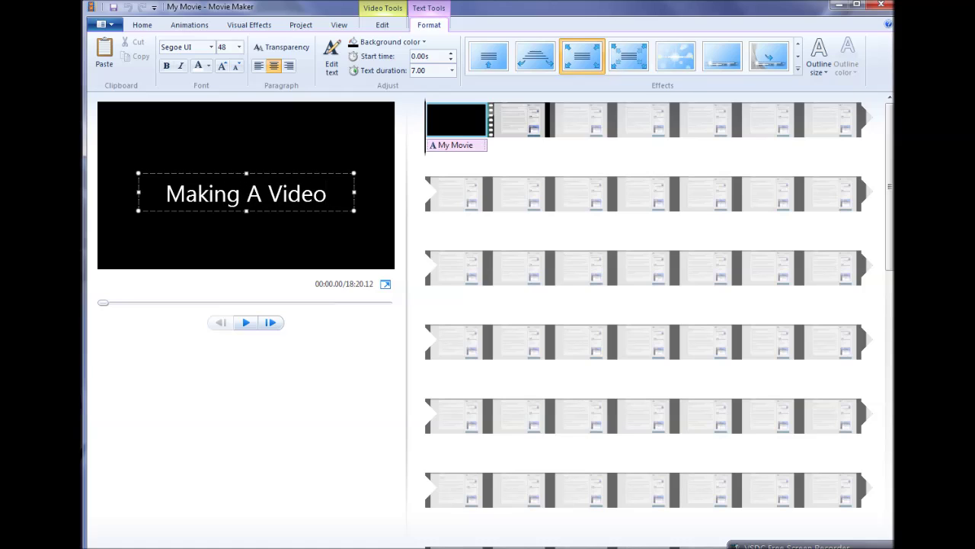
pyautogui.moveTo(330, 196); pyautogui.dragTo(158, 199)
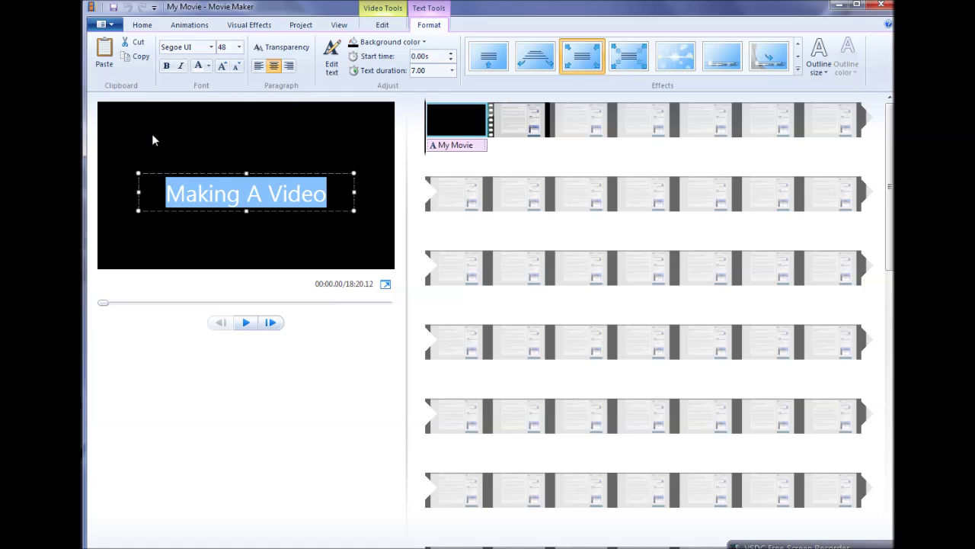
pyautogui.click(213, 48)
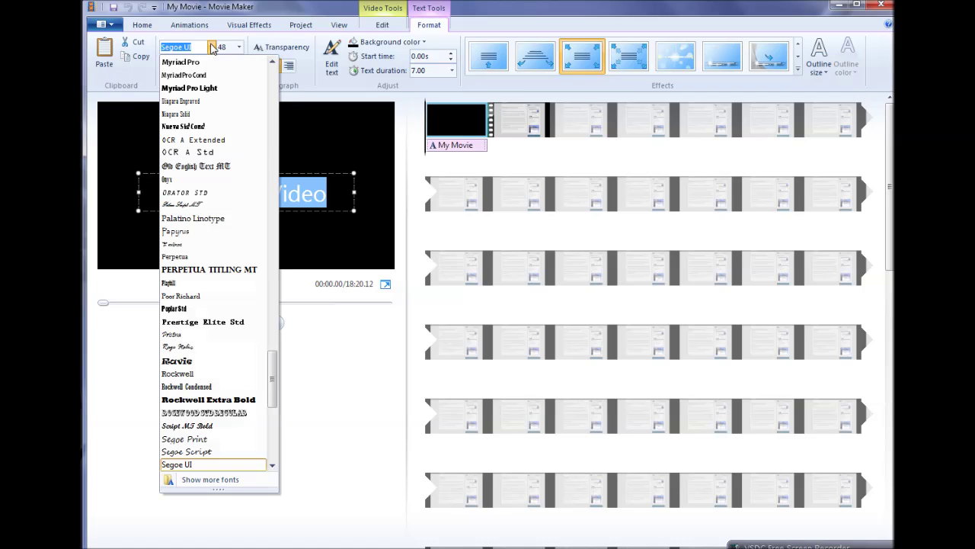
pyautogui.click(190, 300)
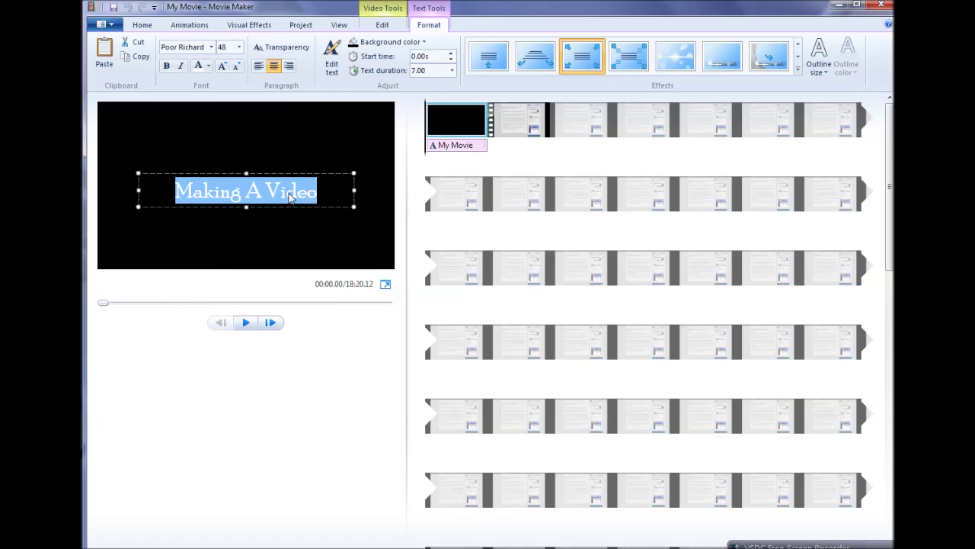
# Step: Make the title white at size 58, nudge it higher, and apply Cinematic – burst 1
pyautogui.click(333, 190)
pyautogui.moveTo(317, 191); pyautogui.dragTo(176, 192)
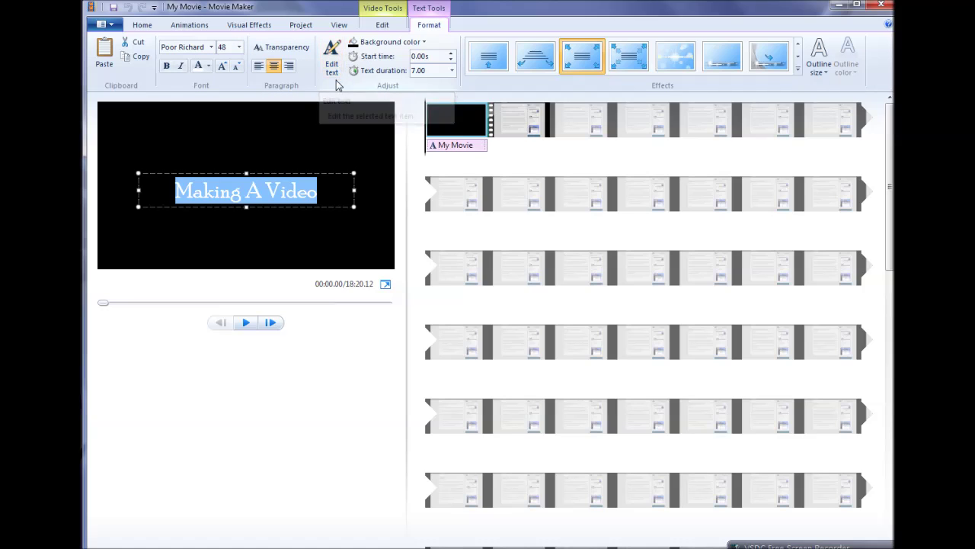
pyautogui.click(208, 67)
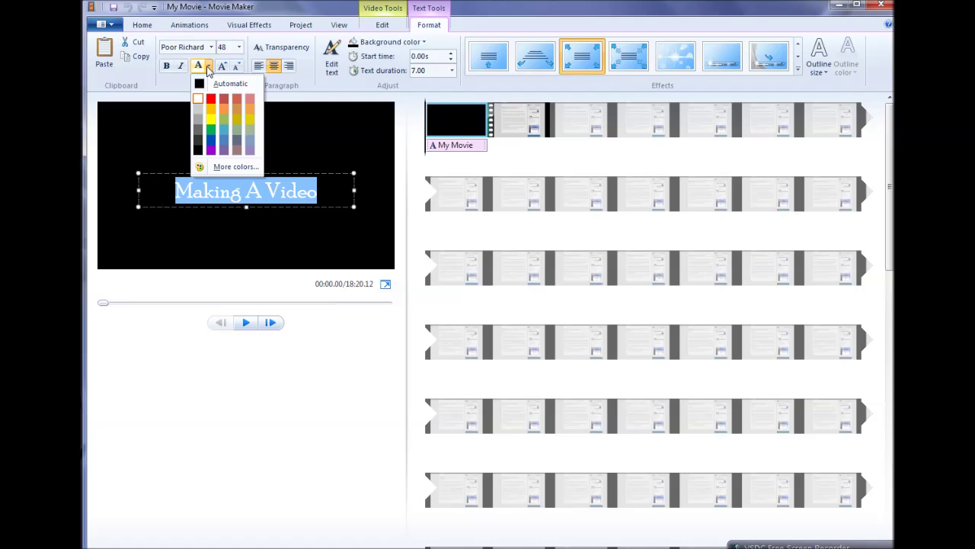
pyautogui.click(196, 103)
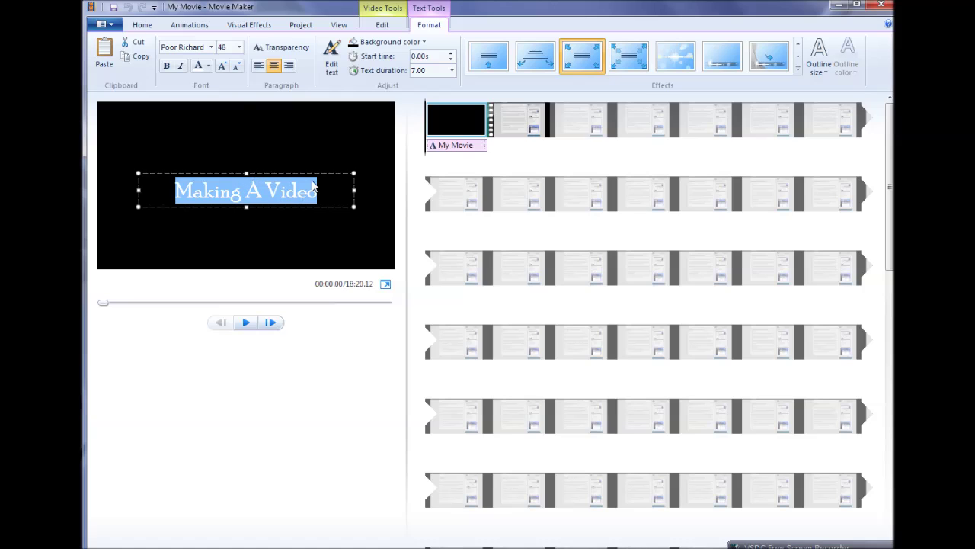
pyautogui.click(239, 47)
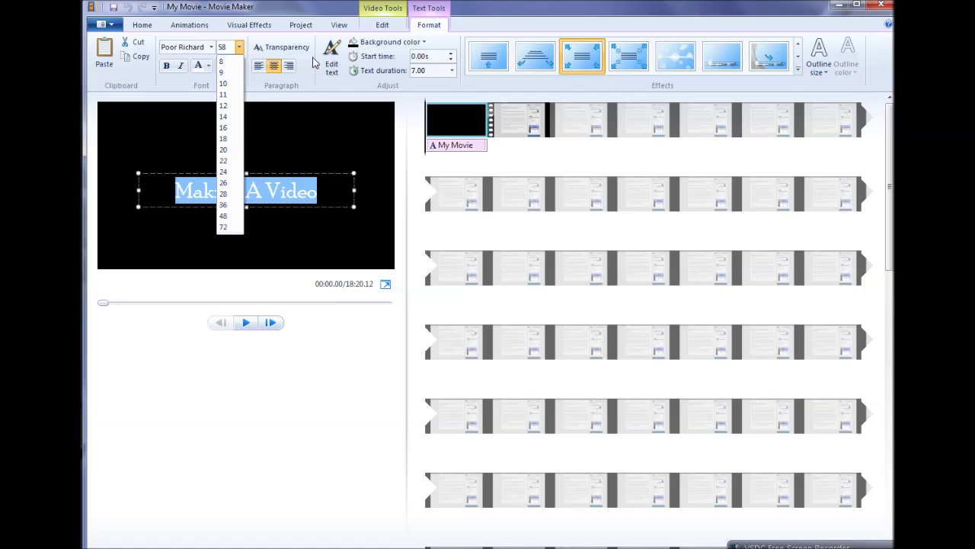
pyautogui.press('Return')
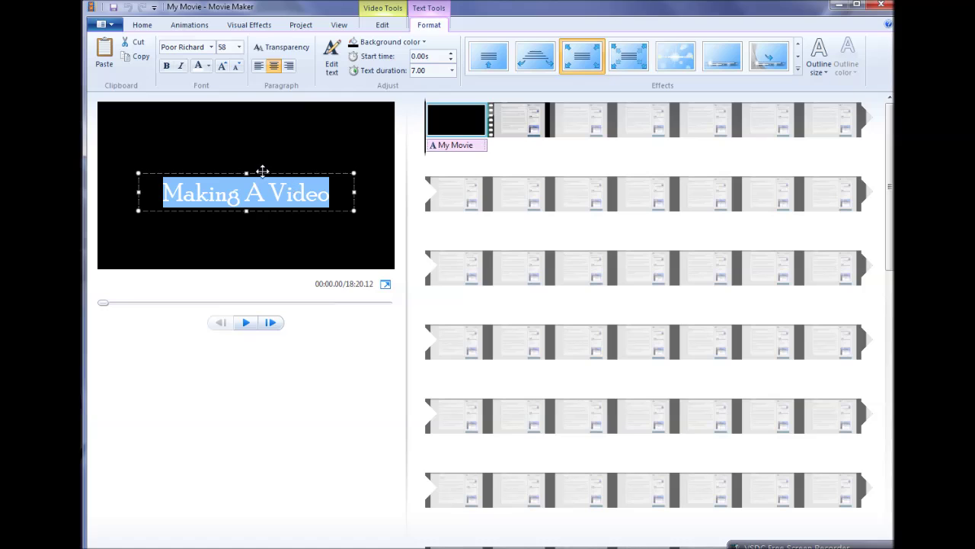
pyautogui.moveTo(259, 174); pyautogui.dragTo(259, 169)
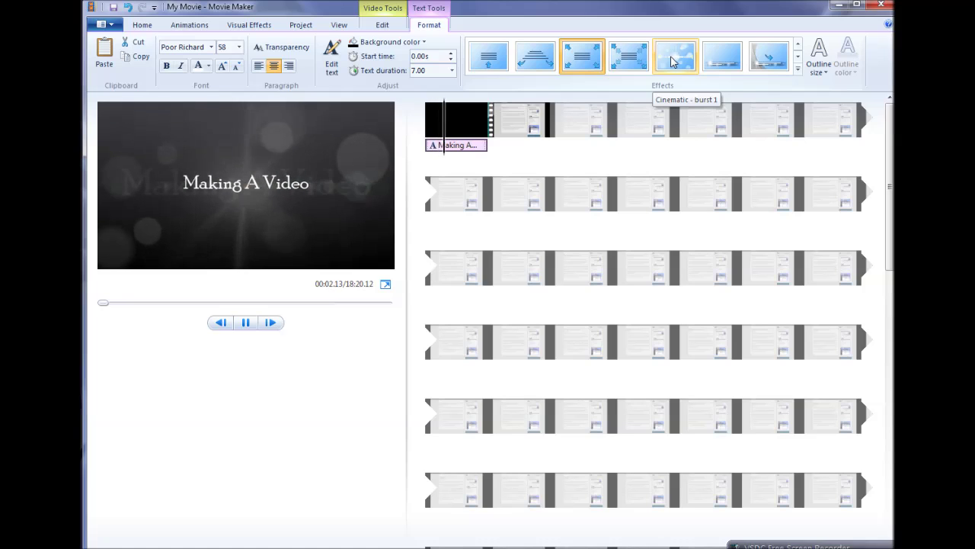
pyautogui.click(672, 61)
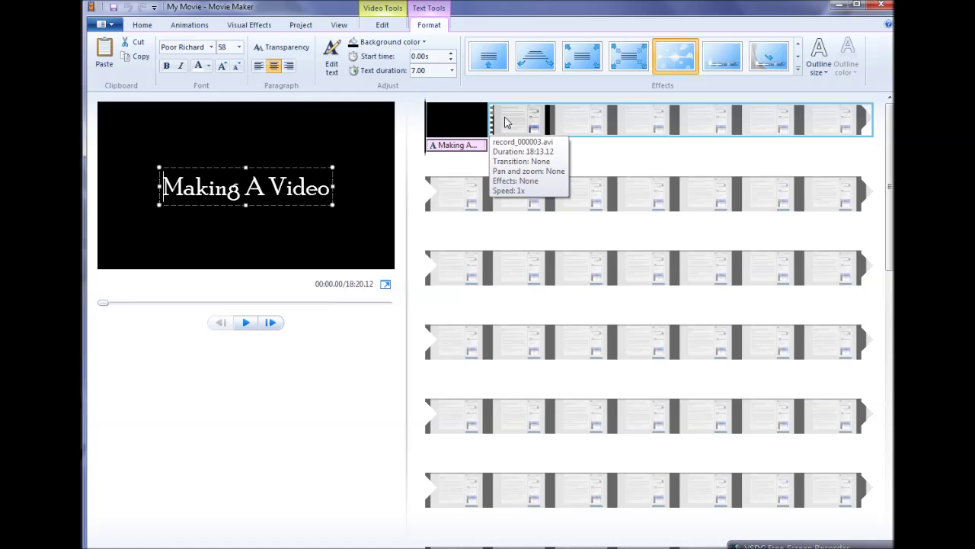
# Step: Select the recorded video clip and bring up the transition and pan-and-zoom options
pyautogui.click(506, 122)
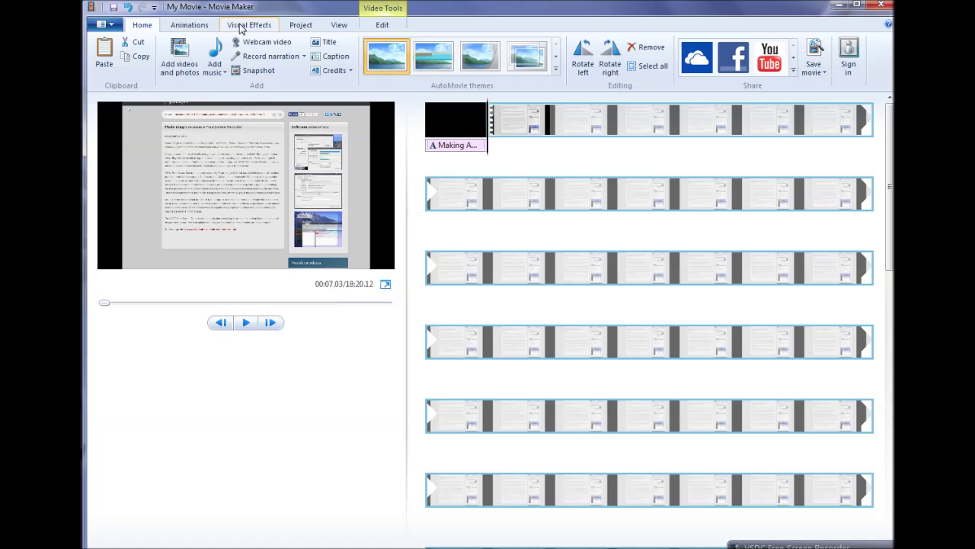
pyautogui.click(191, 25)
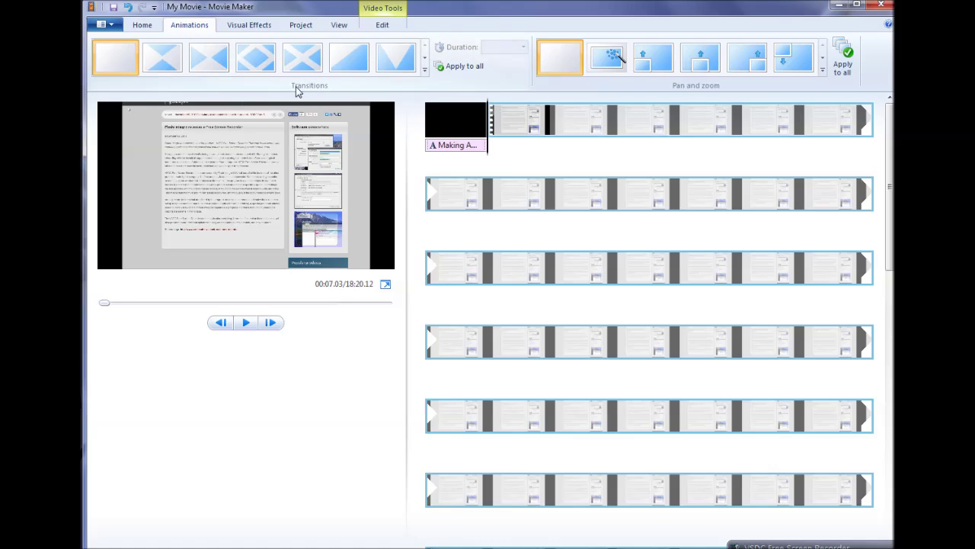
# Step: Browse the Transitions gallery rows and try the no-transition option on the clip
pyautogui.click(425, 58)
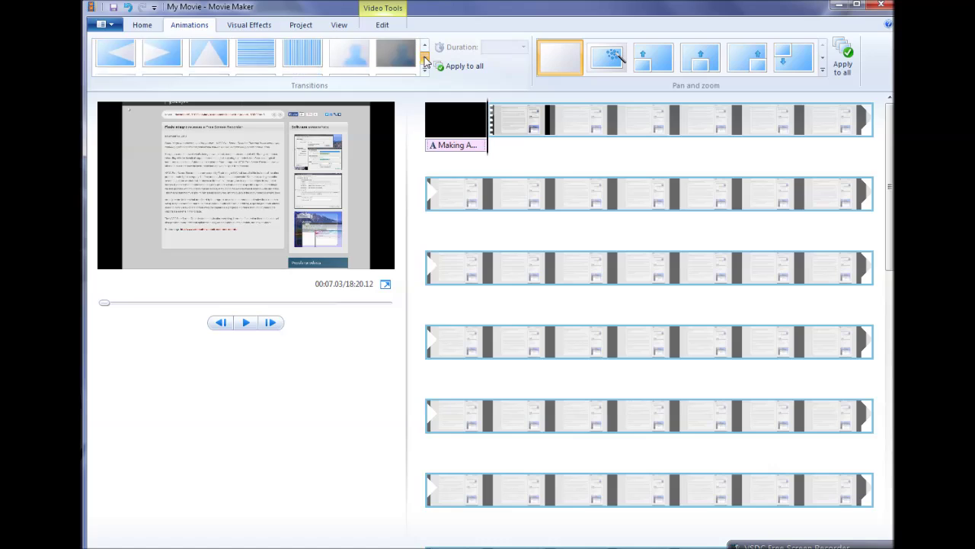
pyautogui.click(425, 59)
pyautogui.click(425, 59)
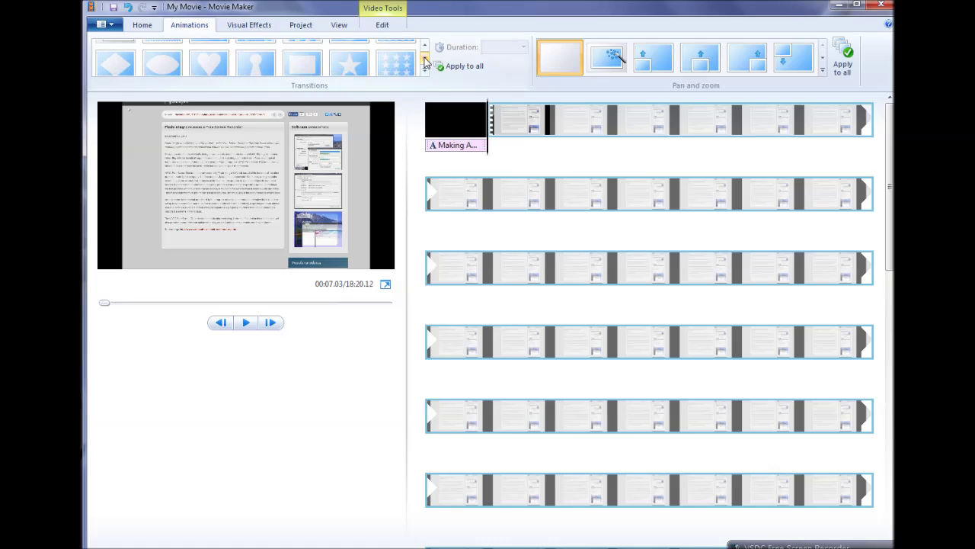
pyautogui.click(425, 59)
pyautogui.click(425, 60)
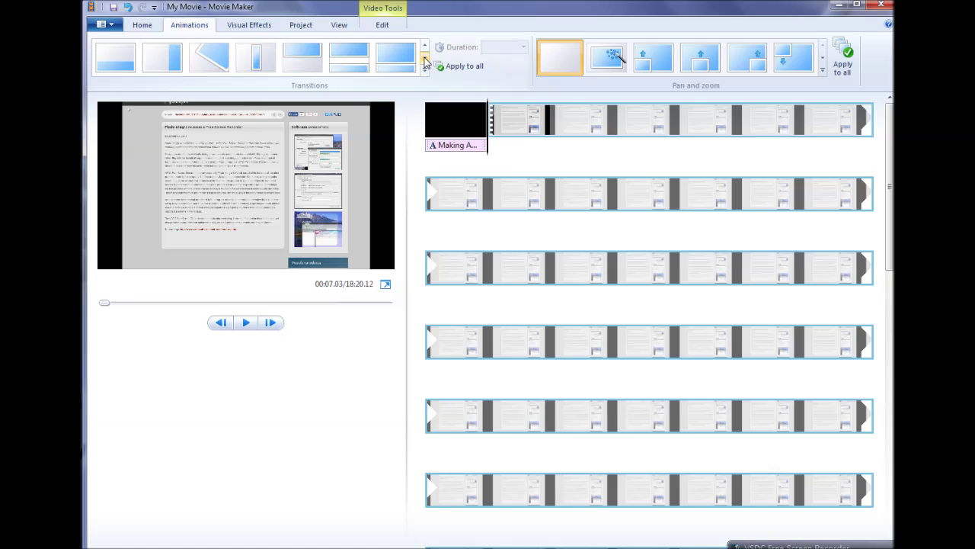
pyautogui.click(425, 48)
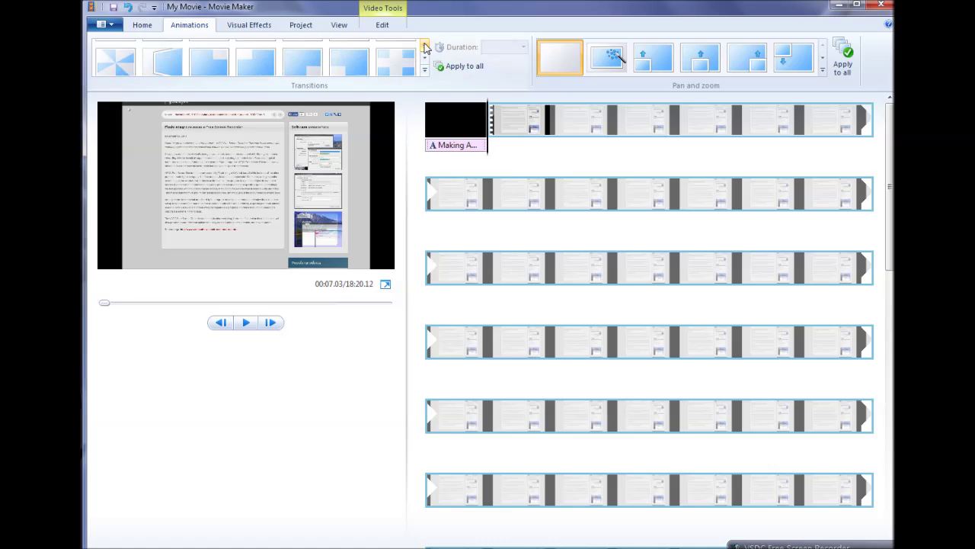
pyautogui.click(425, 48)
pyautogui.click(425, 47)
pyautogui.click(425, 48)
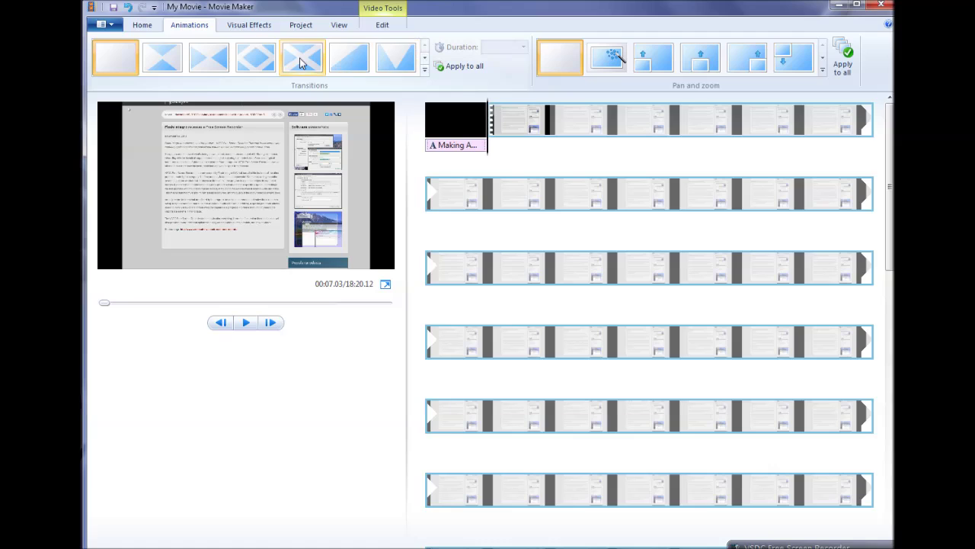
pyautogui.click(116, 63)
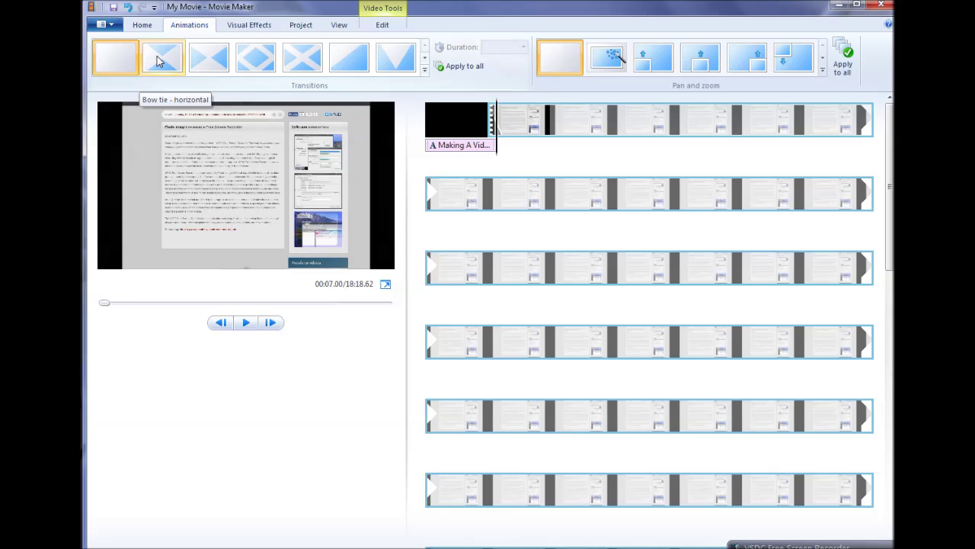
# Step: Apply the first fade-row transition (1.50 s) to the clip and preview playback
pyautogui.click(425, 58)
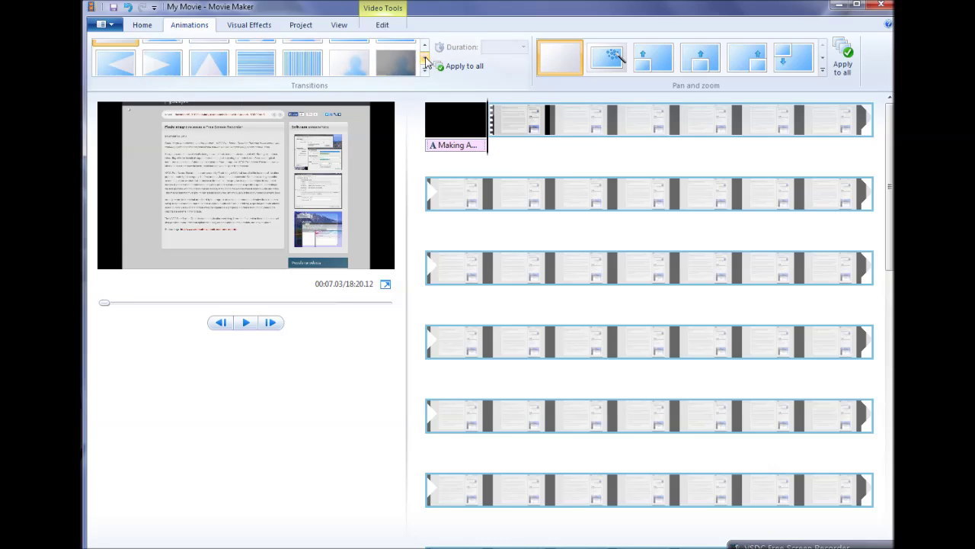
pyautogui.click(424, 58)
pyautogui.click(119, 61)
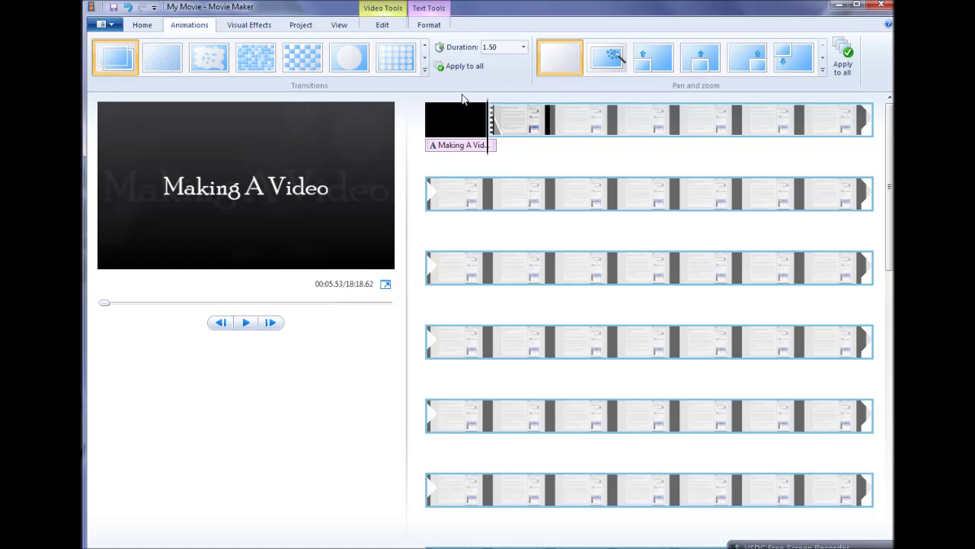
pyautogui.click(246, 322)
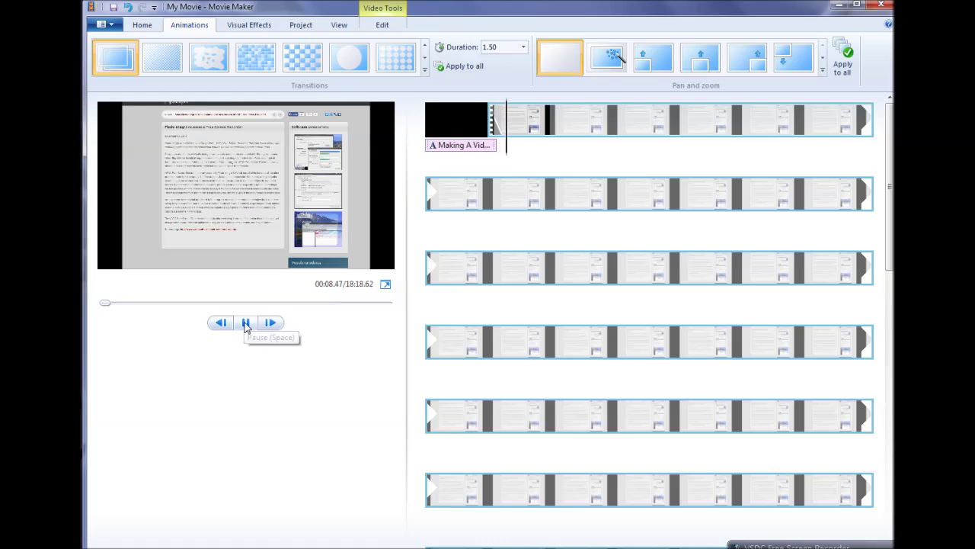
pyautogui.click(244, 323)
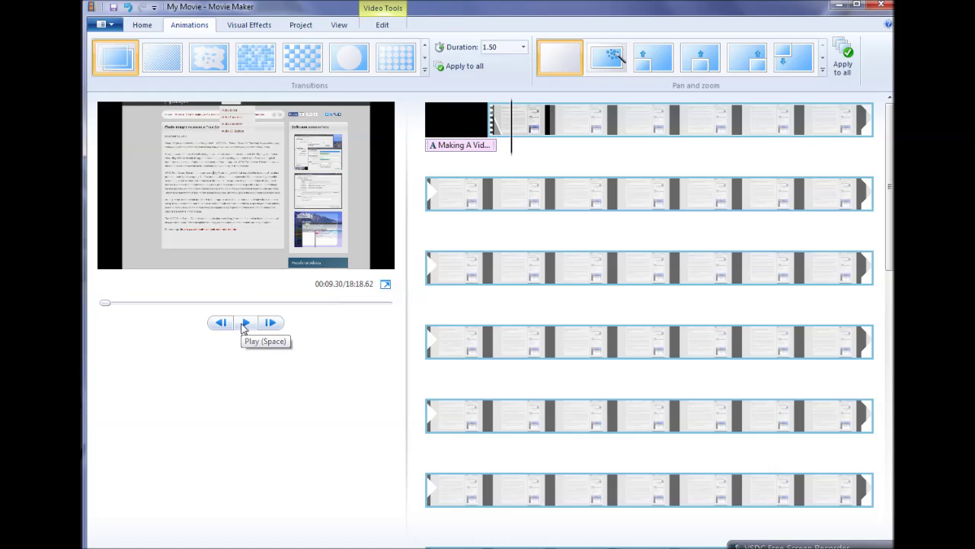
# Step: Save the project as My Movie.wlmp in Videos, overwriting the existing copy
pyautogui.click(106, 25)
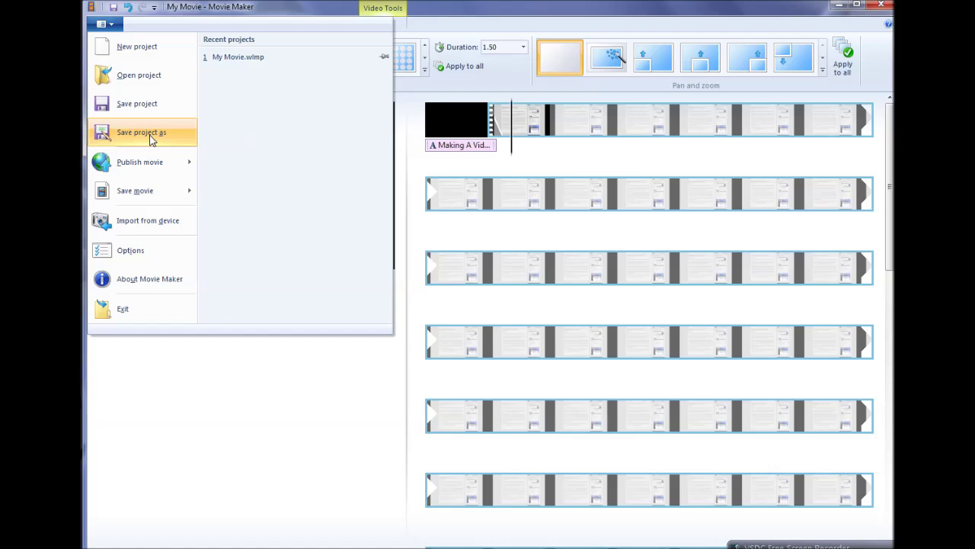
pyautogui.click(150, 138)
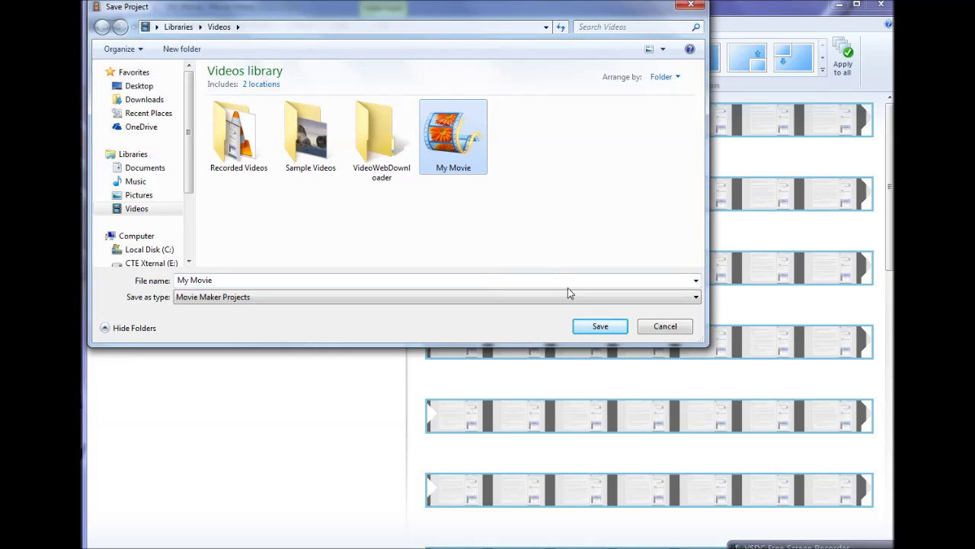
pyautogui.click(599, 327)
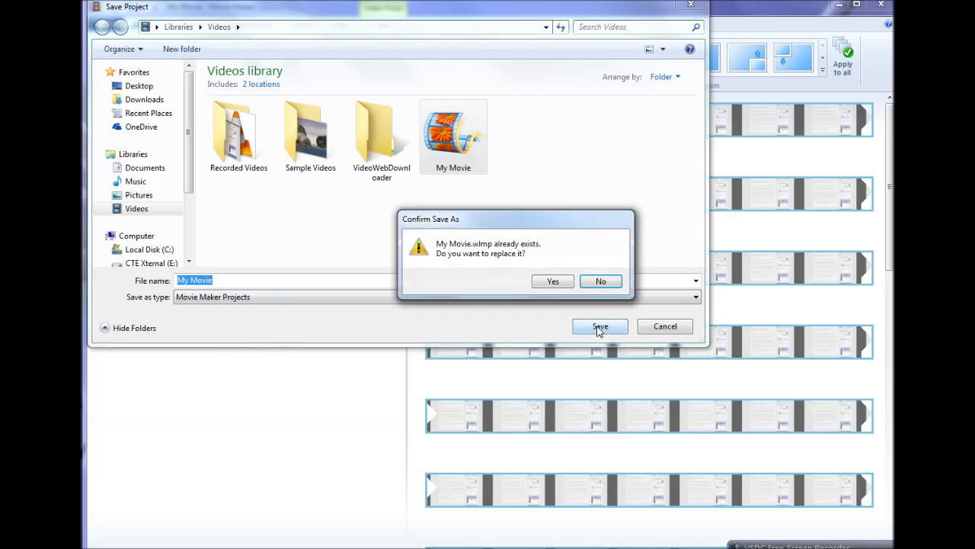
pyautogui.click(552, 282)
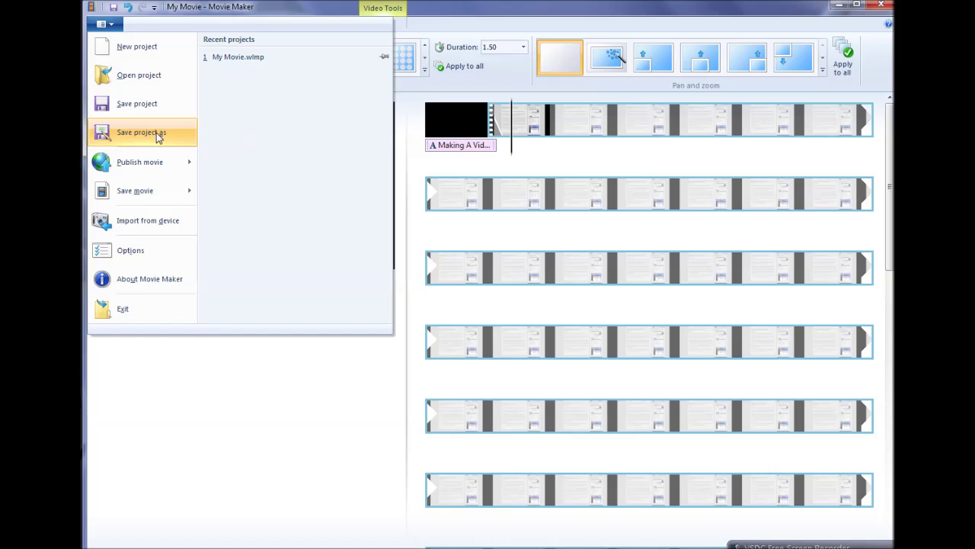
# Step: Start exporting the movie with the Recommended for this project preset
pyautogui.moveTo(151, 197)
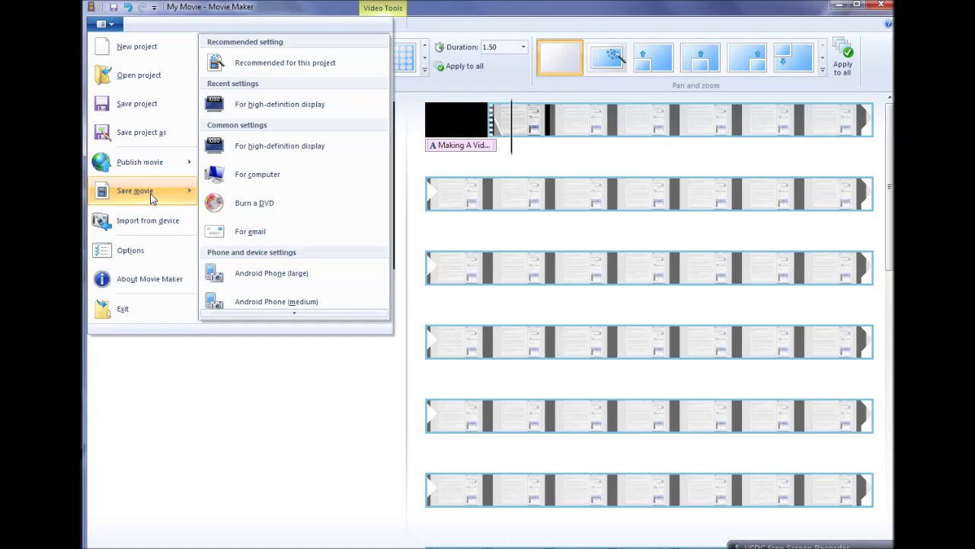
pyautogui.moveTo(142, 166)
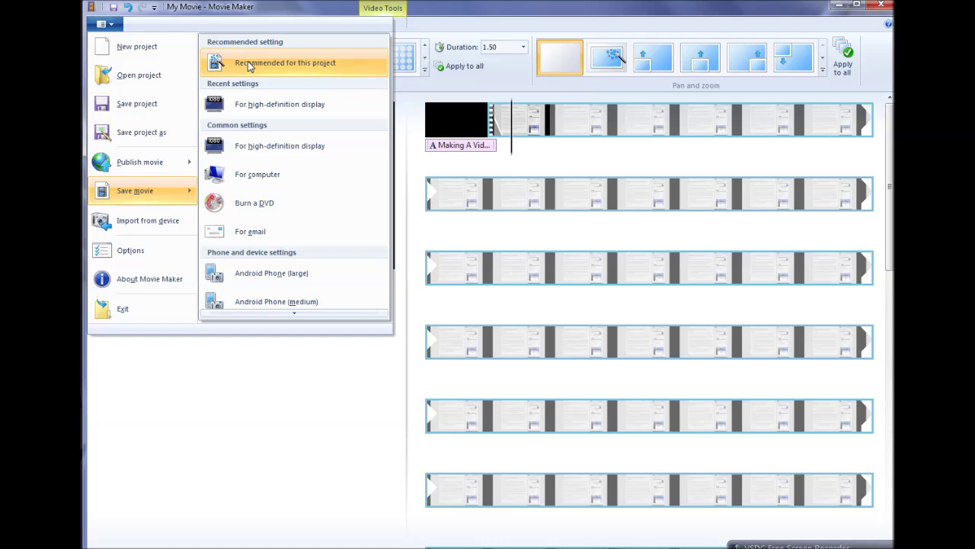
pyautogui.click(248, 64)
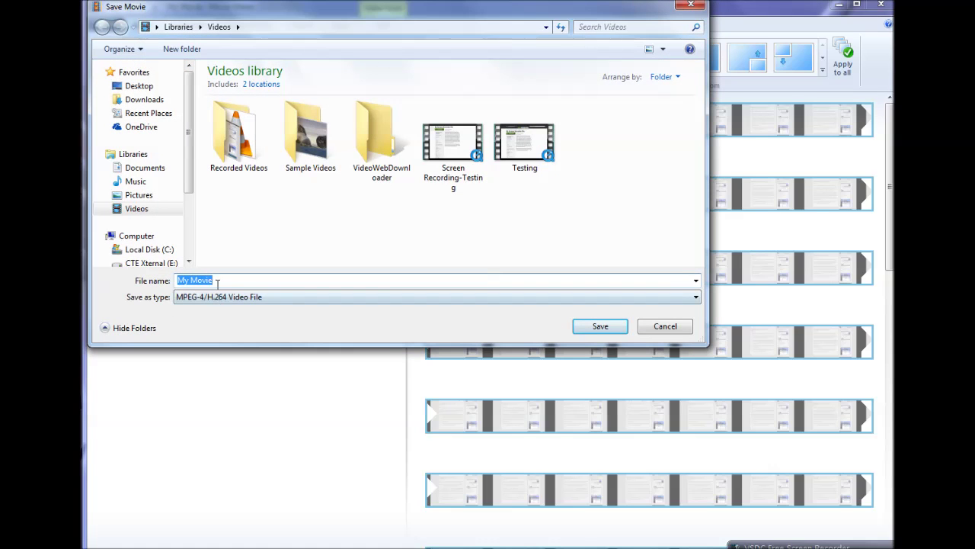
# Step: Save the movie file as 'Testing This Movie' in MPEG-4/H.264 format
pyautogui.click(224, 279)
pyautogui.moveTo(226, 278); pyautogui.dragTo(118, 282)
pyautogui.write('Testing This M')
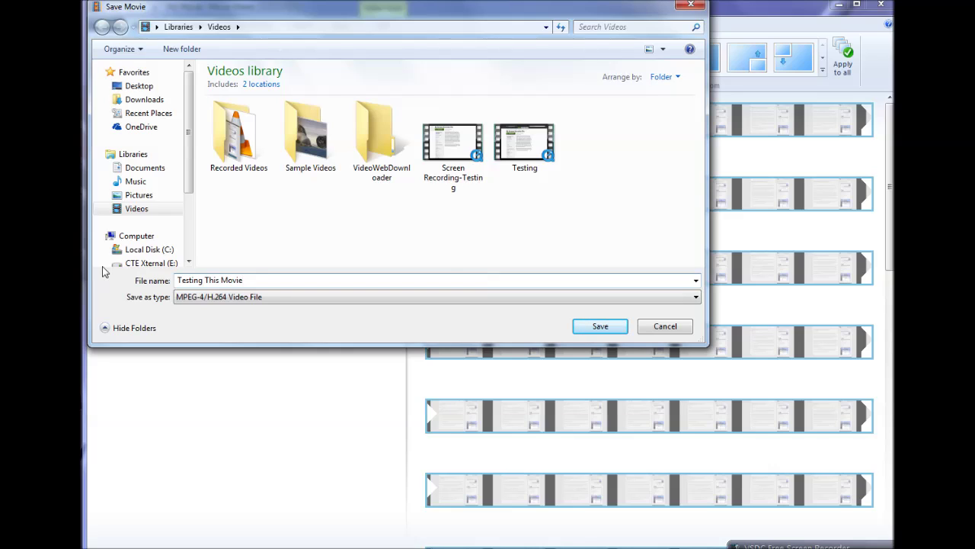
pyautogui.click(600, 327)
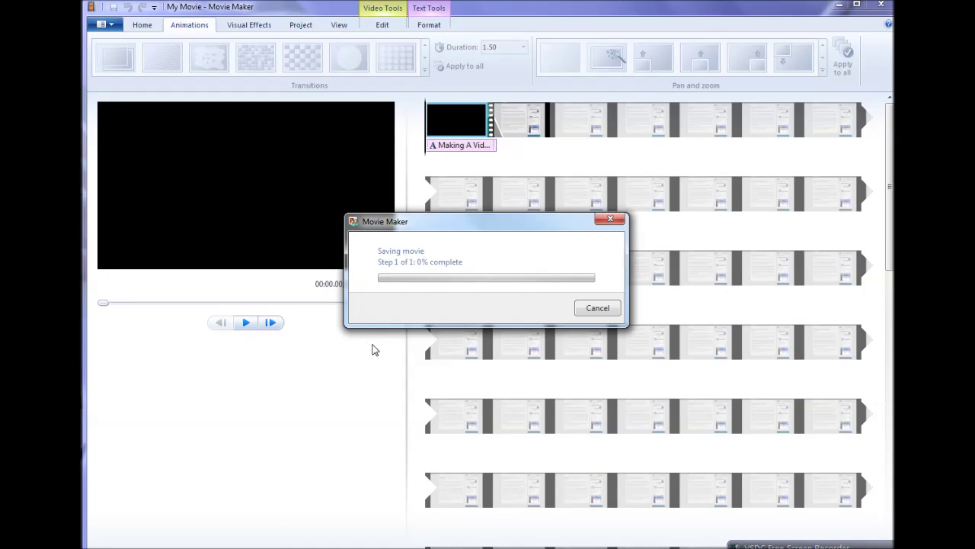
pyautogui.moveTo(877, 531)
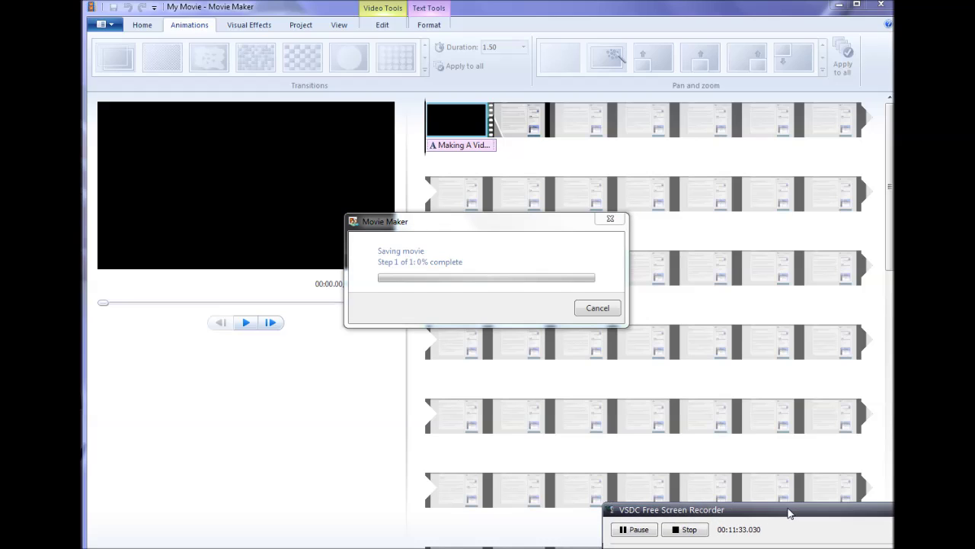